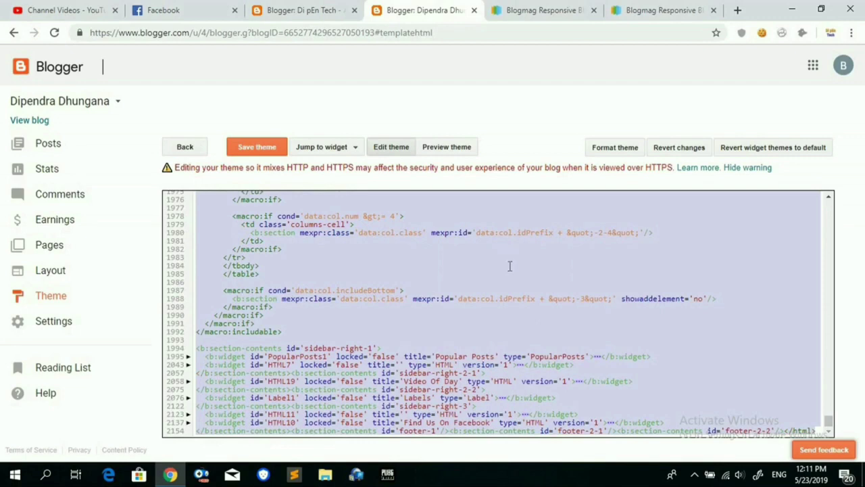
Step: Replace the selected theme HTML with the copied template code and preview the resulting theme
key("ctrl+End")
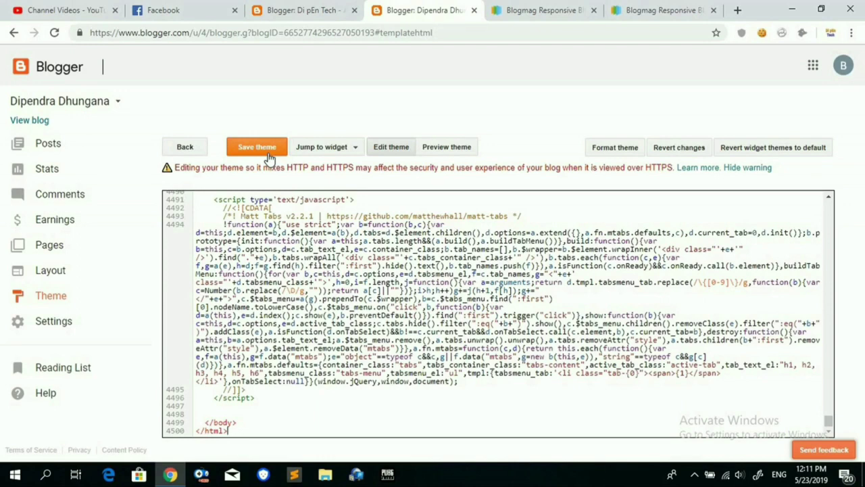
left_click(446, 148)
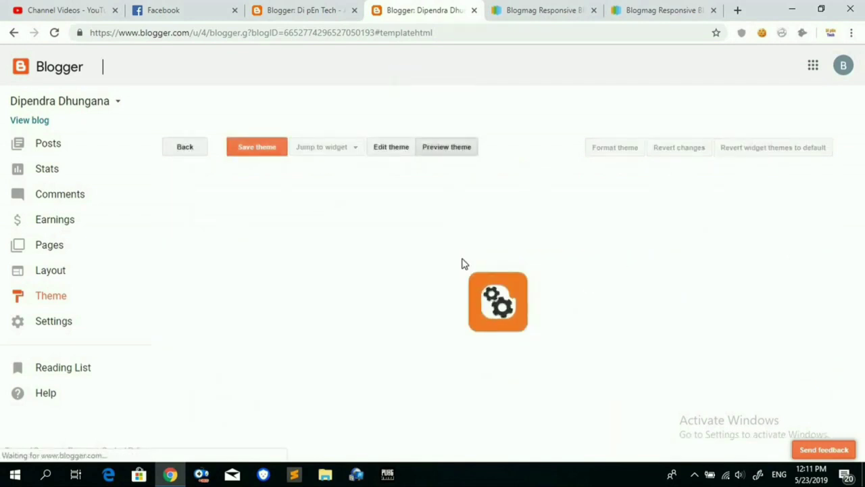
scroll(365, 295, "down", 4)
scroll(373, 295, "up", 3)
scroll(373, 295, "up", 1)
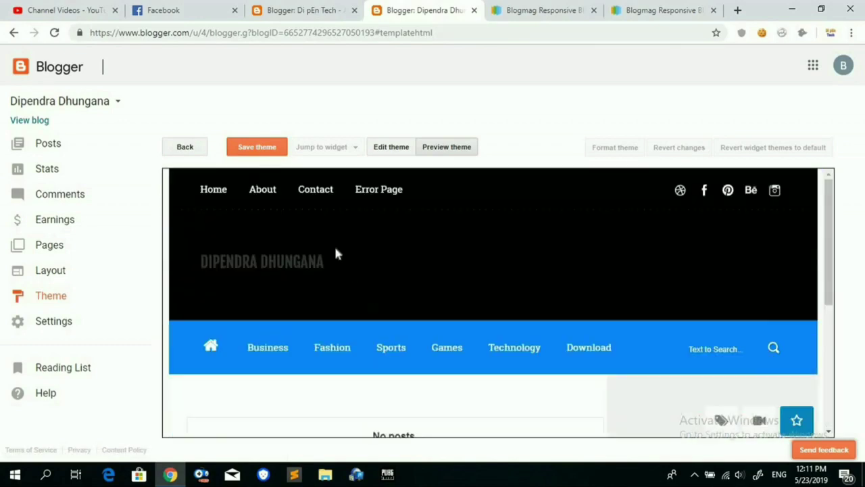
Step: Save the theme and return to the theme overview, accepting the unsaved-changes prompt
left_click(259, 148)
left_click(191, 151)
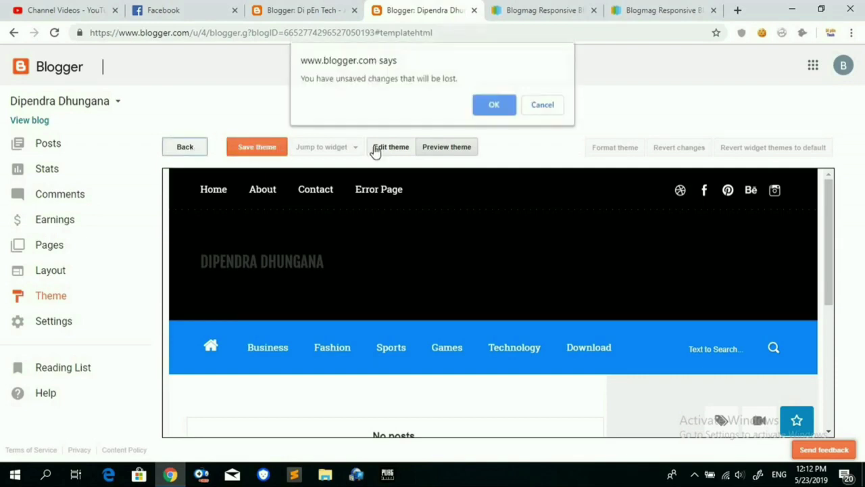
left_click(491, 106)
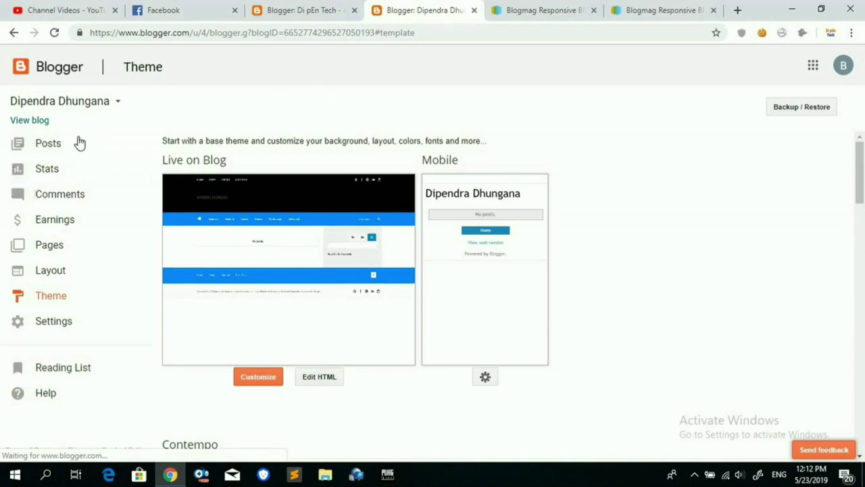
Step: View the live blog and check how its homepage looks with the new theme
left_click(29, 120)
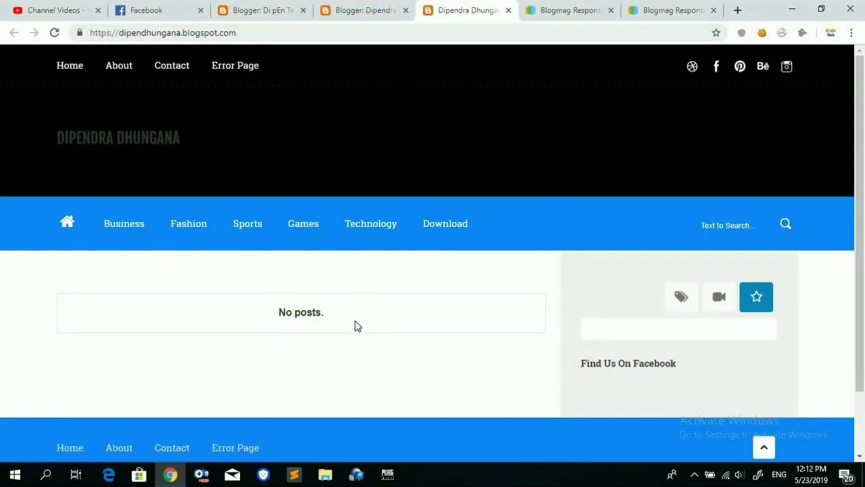
scroll(355, 327, "down", 1)
scroll(351, 325, "up", 1)
Step: Return to the Blogger dashboard and start a new post
left_click(365, 18)
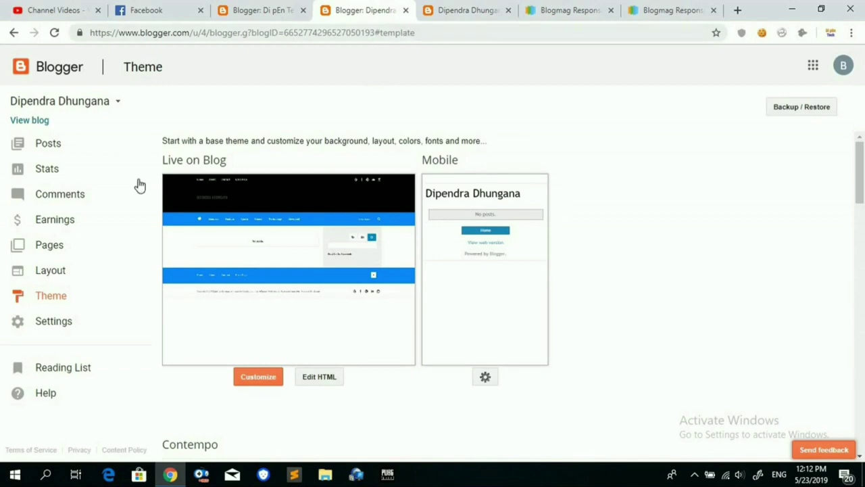
left_click(51, 150)
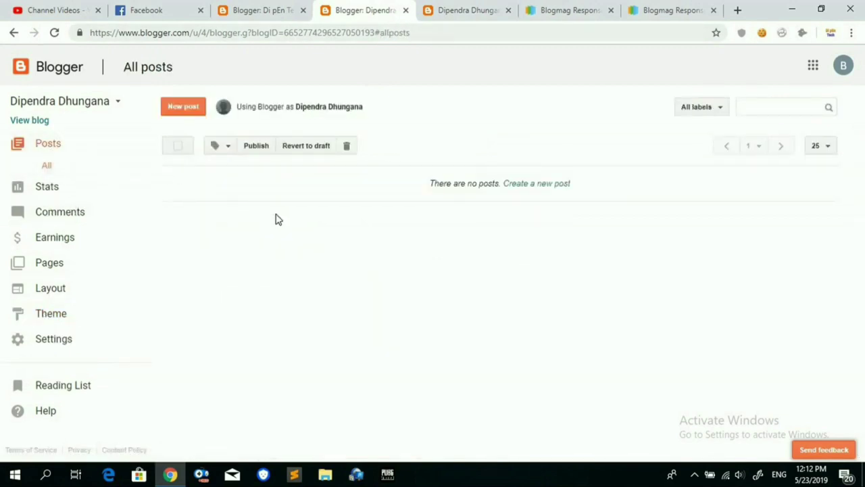
left_click(182, 111)
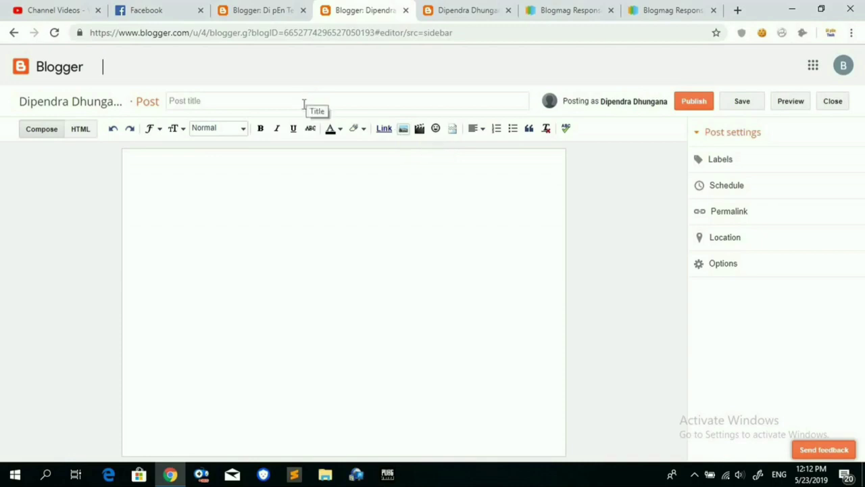
Step: Upload the Digital Marketing JPG from the Desktop and add it to the post body
left_click(404, 131)
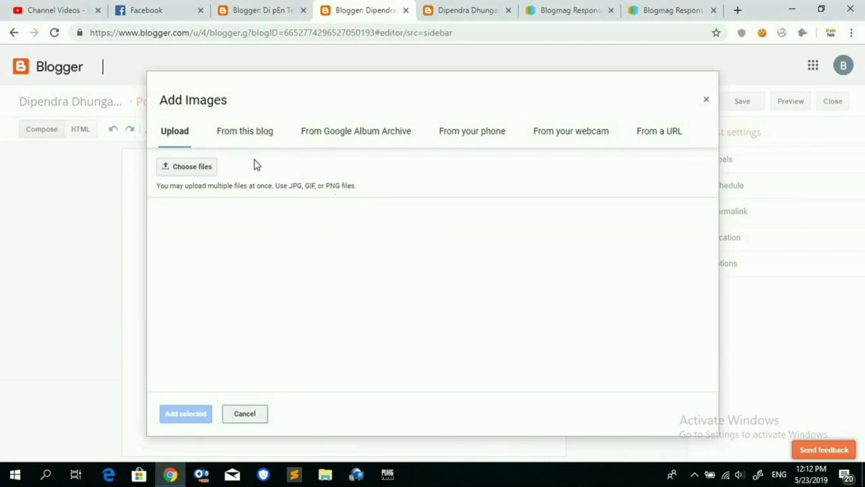
left_click(198, 169)
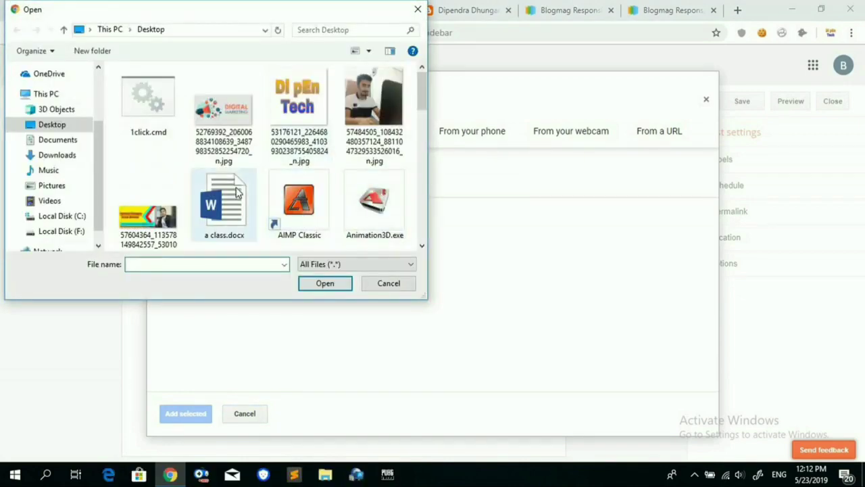
left_click(232, 116)
left_click(337, 288)
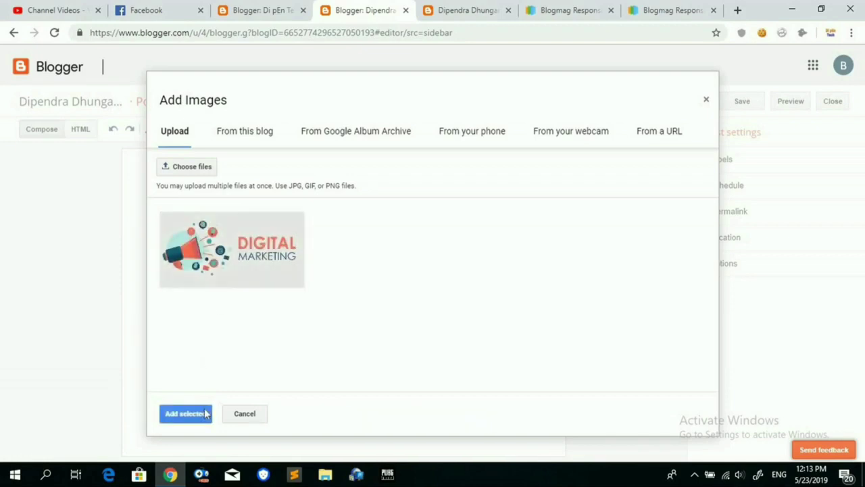
left_click(185, 413)
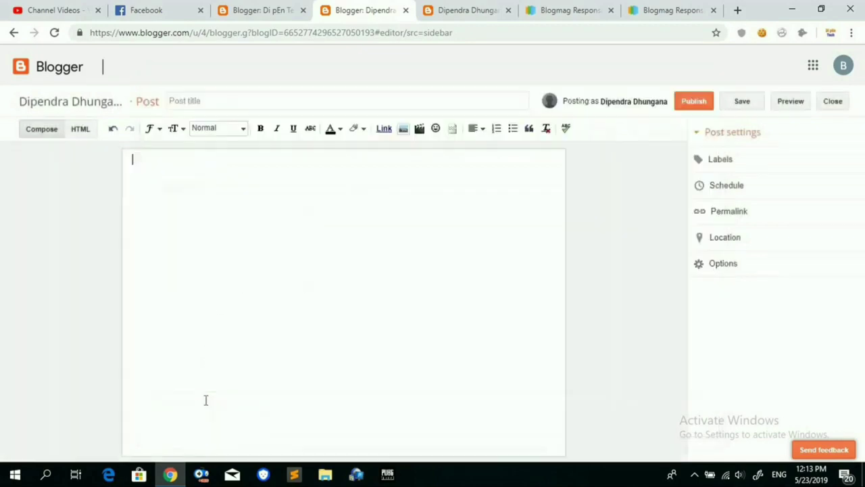
Step: Resize the inserted image to X-Large and place the cursor on the line below it
left_click(315, 236)
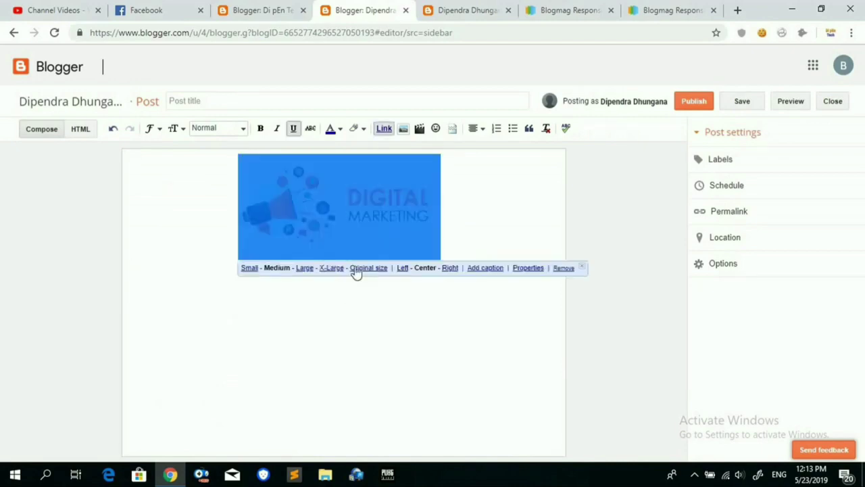
left_click(325, 267)
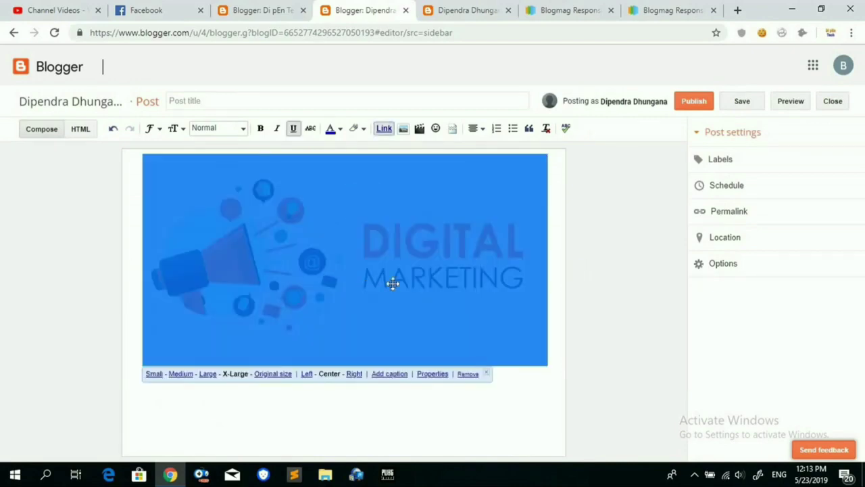
left_click(273, 421)
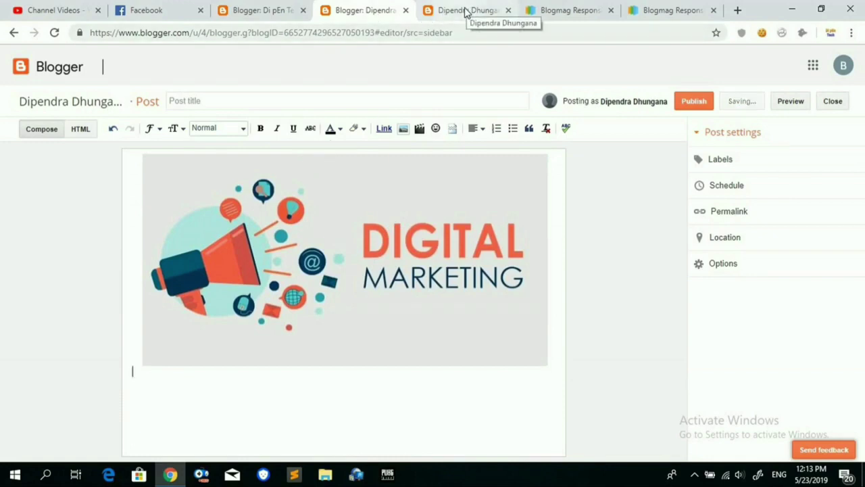
Step: Open the second sample post, with the green van photo, in the Blogmag template's live preview and go to its body text
left_click(558, 17)
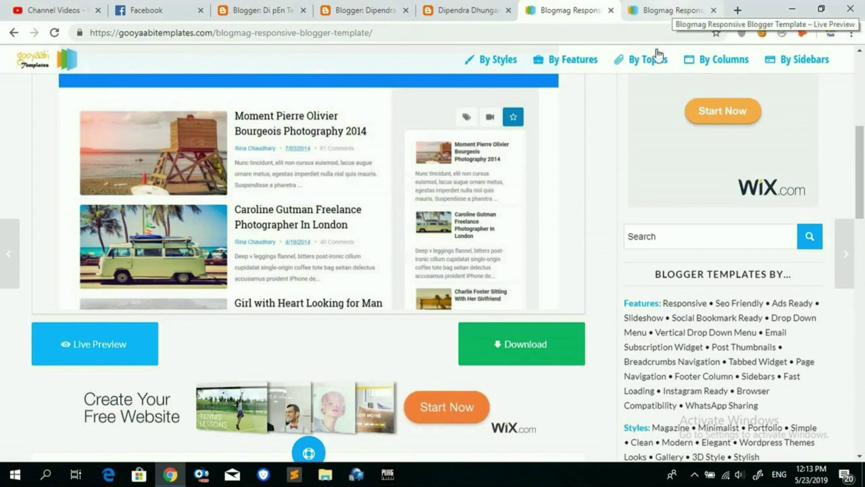
scroll(466, 321, "down", 7)
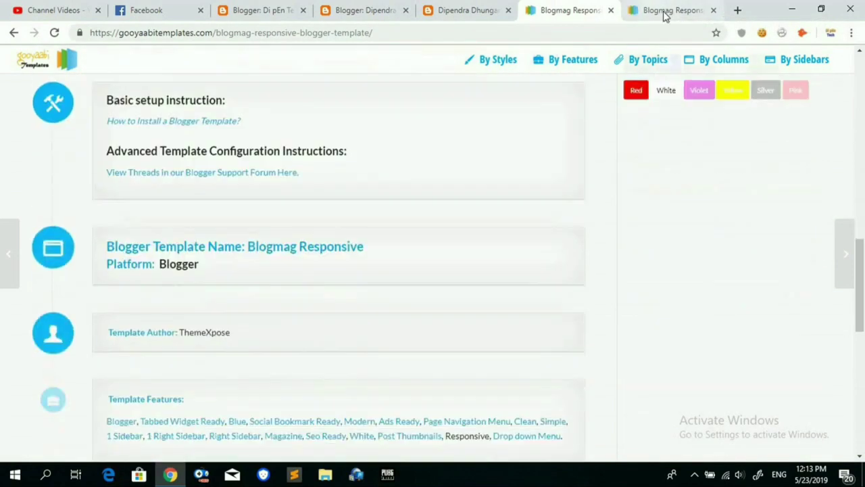
left_click(665, 16)
scroll(419, 378, "down", 2)
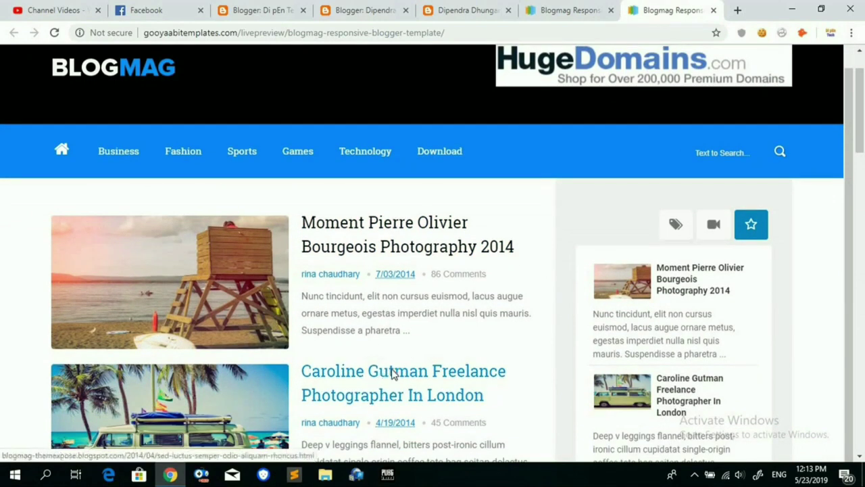
left_click(390, 375)
scroll(280, 342, "down", 5)
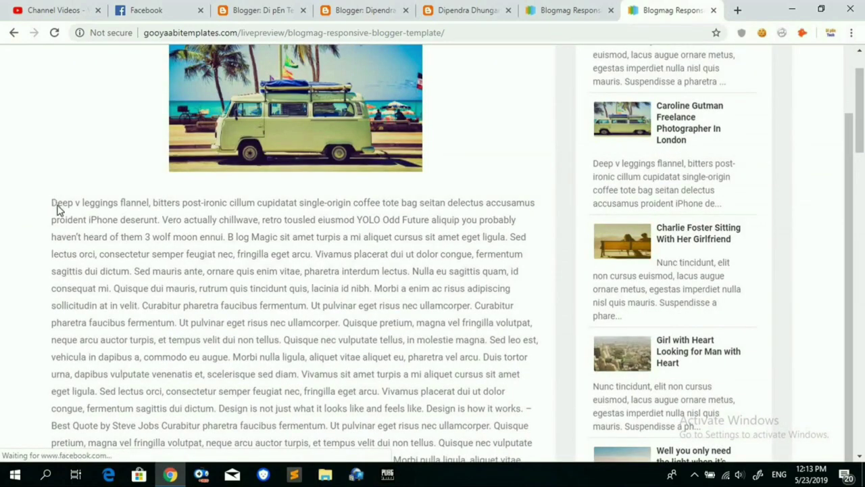
left_click(89, 254)
key("ctrl+shift+End")
left_click(52, 201)
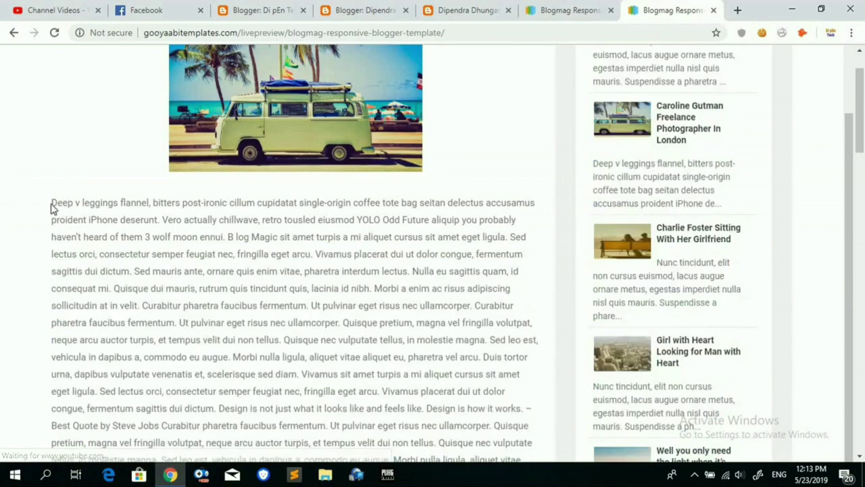
key("ctrl+shift+End")
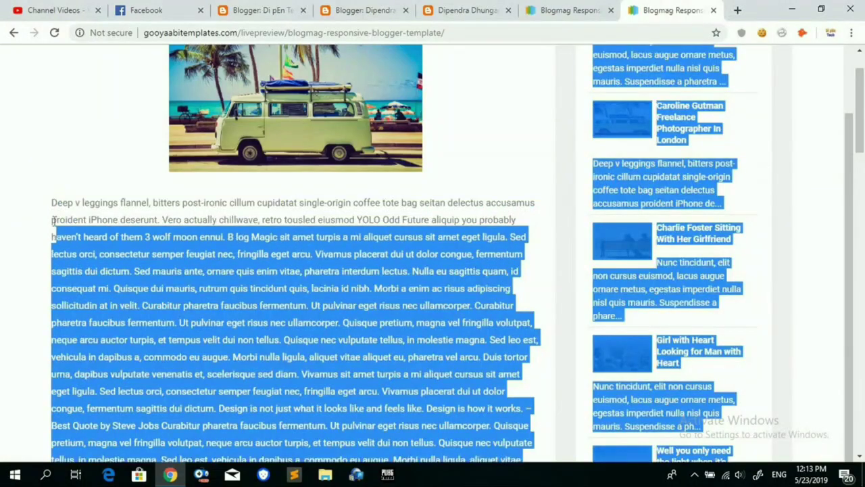
left_click(50, 216)
Step: Copy the sample post's body text from "Deep v leggings flannel" through "Curabitur pharetra f" after the Steve Jobs quote
left_click_drag(52, 201, 242, 425)
right_click(211, 327)
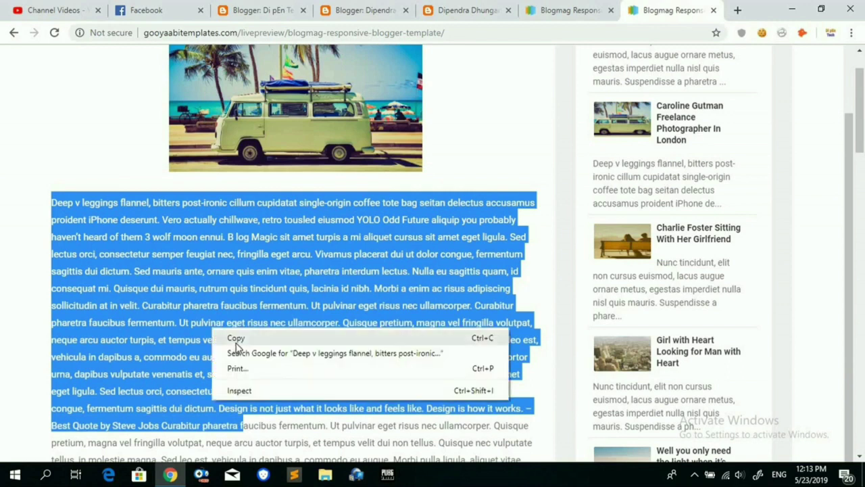
left_click(237, 336)
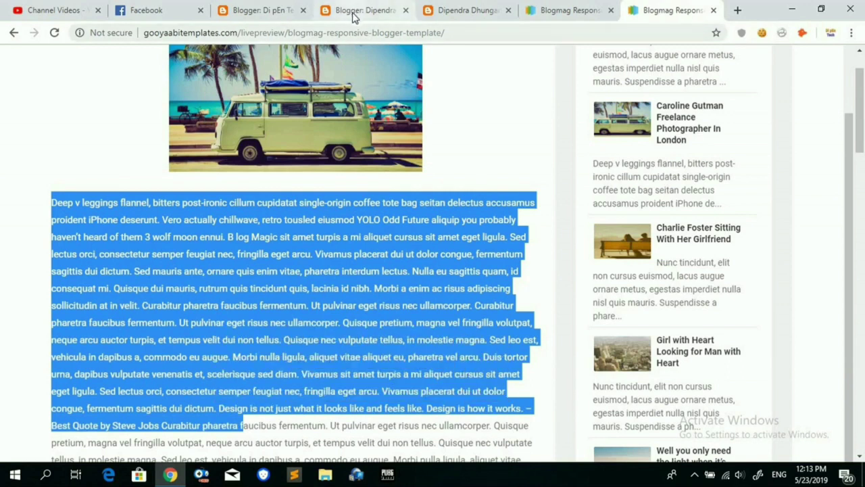
Step: Paste the copied sample text below the Digital Marketing image in the Blogger post draft
left_click(354, 10)
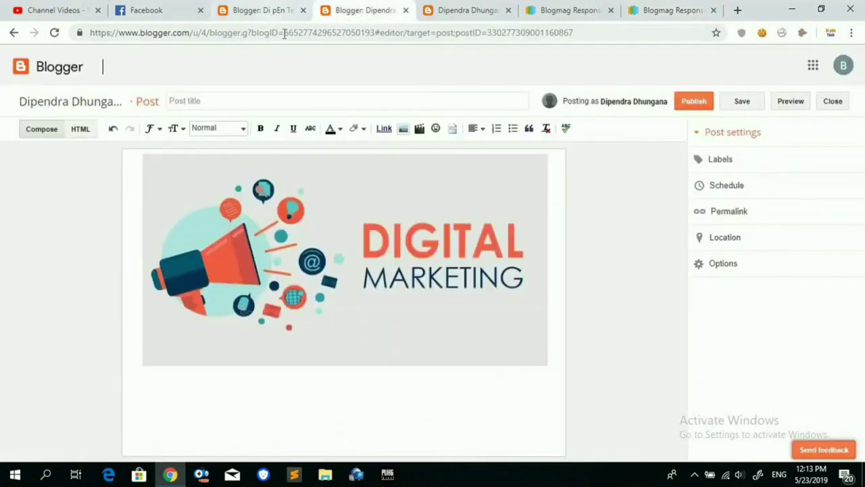
left_click(229, 382)
key("ctrl+v")
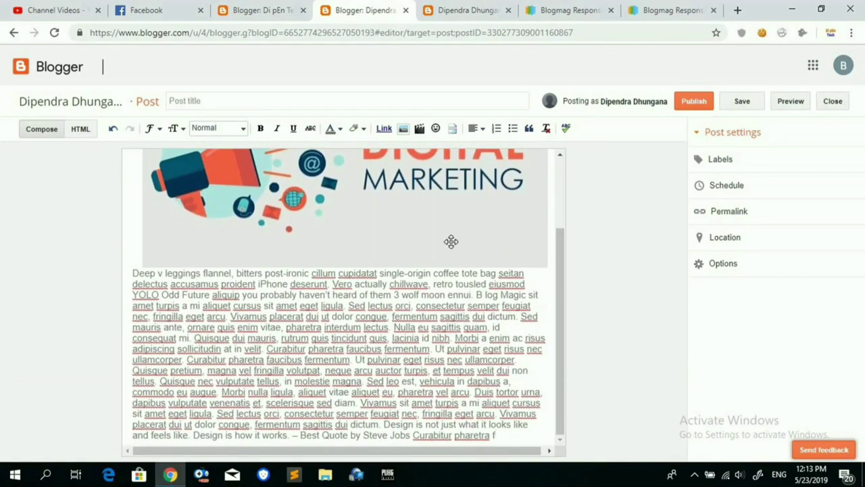
scroll(404, 267, "up", 2)
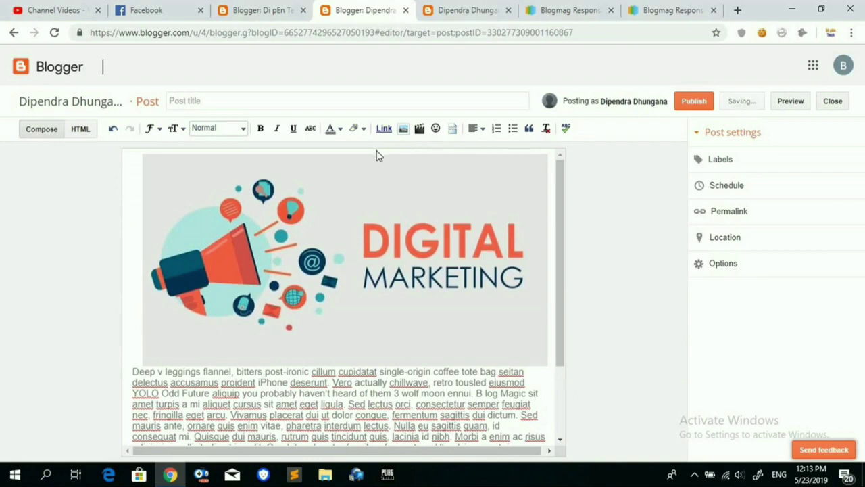
left_click(446, 289)
Step: Add the labels "Post" and "Marketing" to the post
left_click(749, 164)
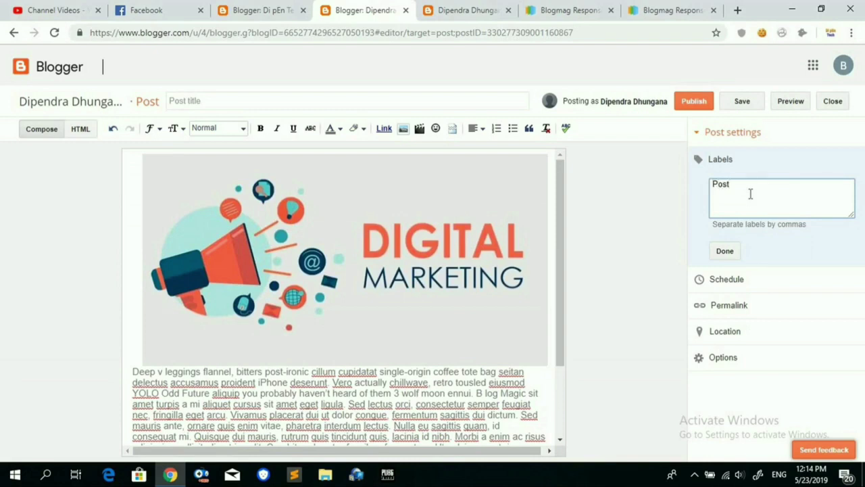
type(",")
key("BackSpace")
key("BackSpace")
left_click(725, 257)
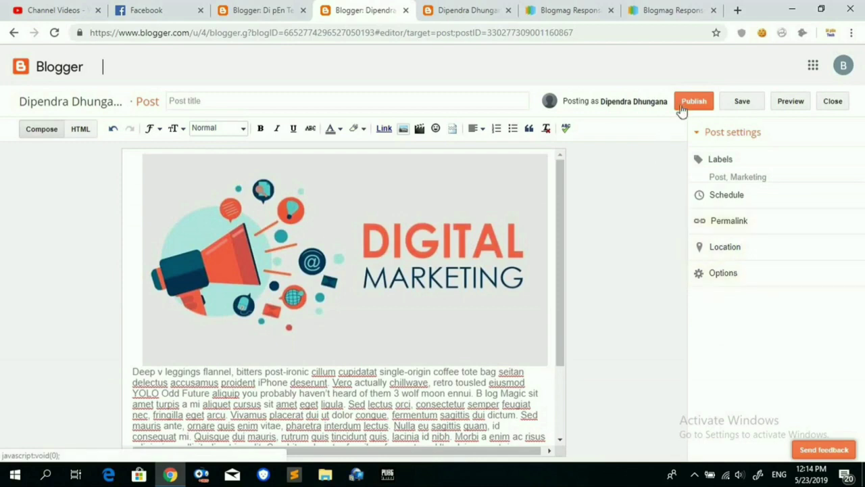
Step: Title the post "Marketing term in nepal" and publish it
left_click(381, 101)
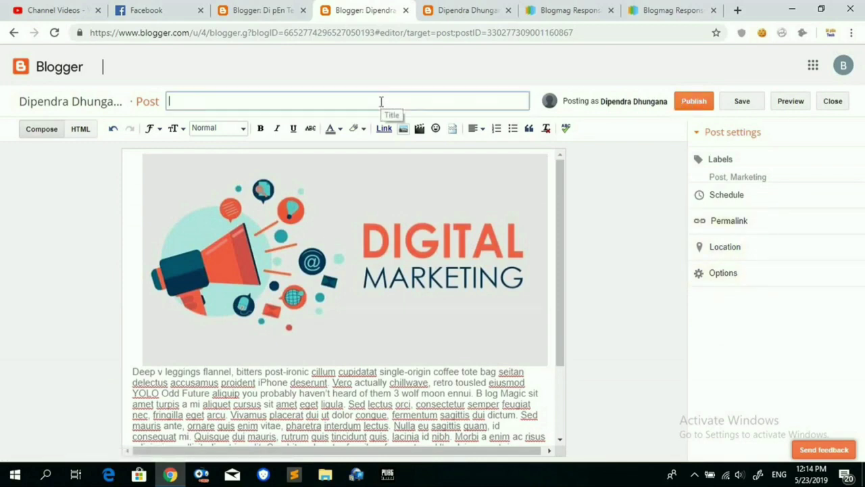
type("M")
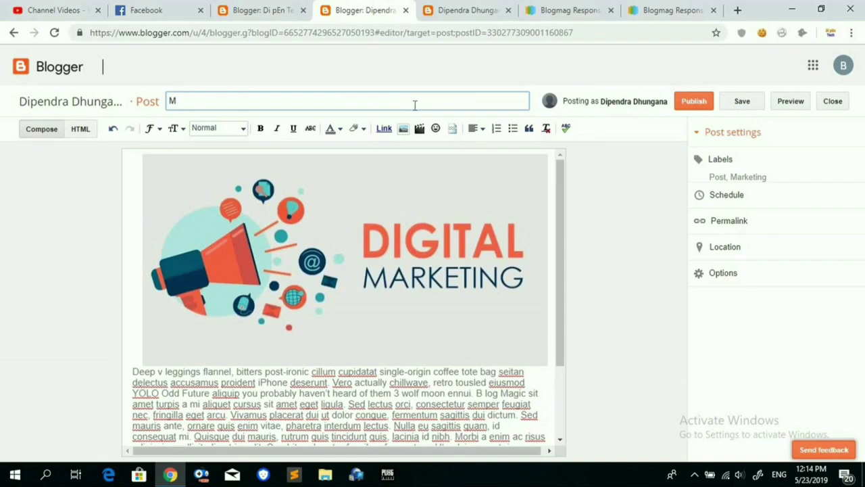
type("arketing term in nepal")
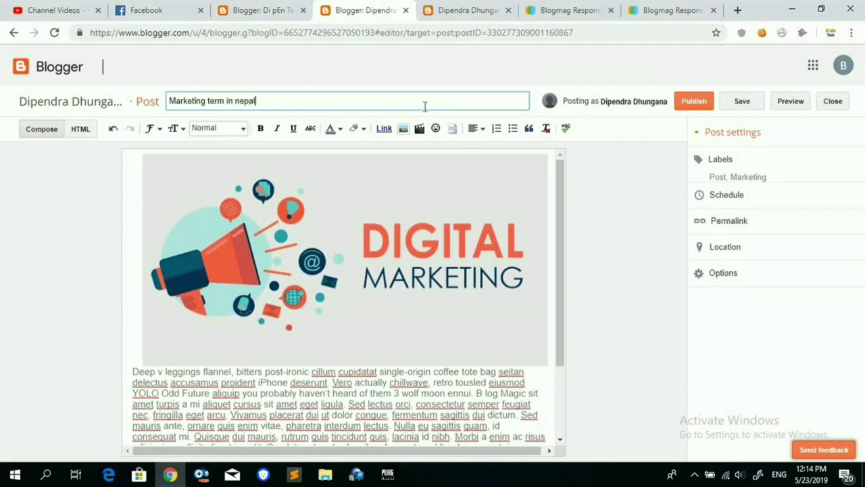
left_click(696, 106)
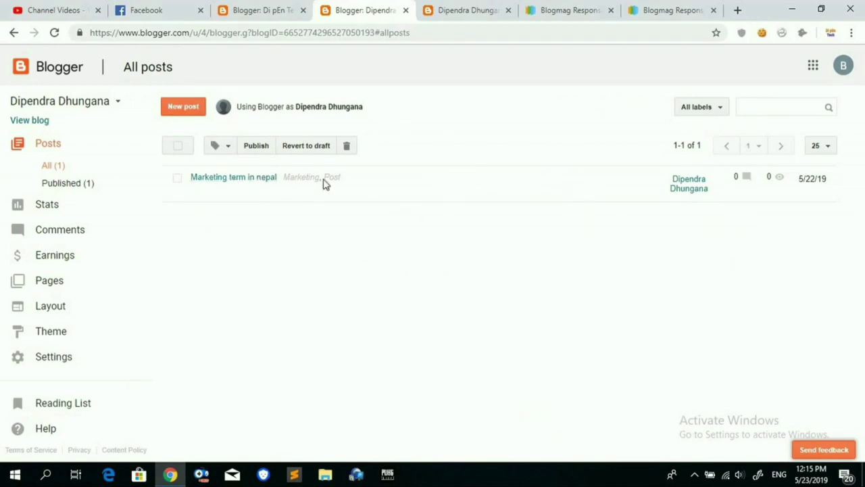
Step: Switch to the live blog and reload its homepage to check for the published post
left_click(474, 22)
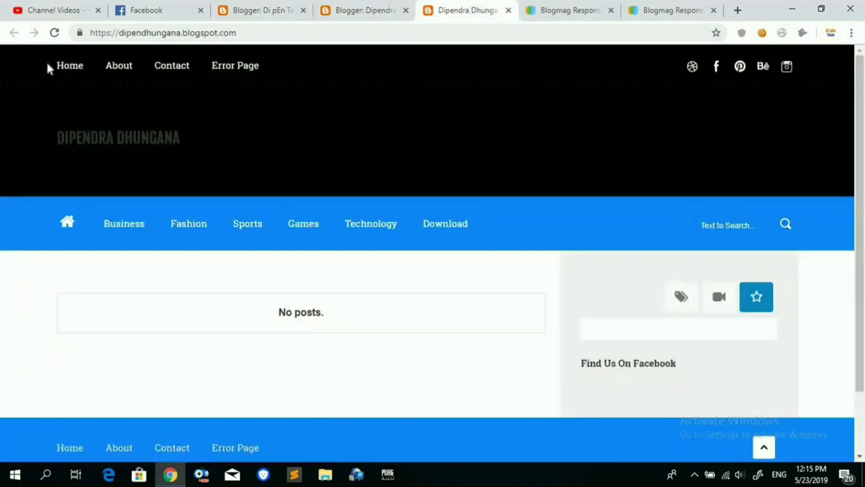
left_click(54, 32)
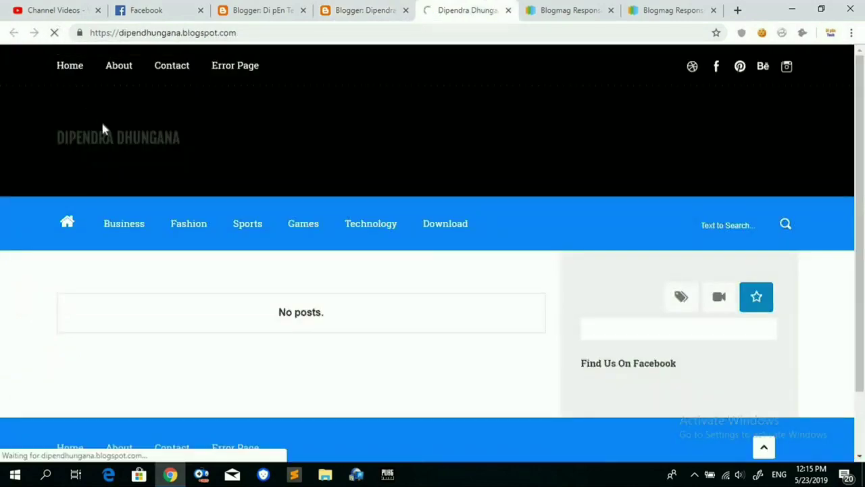
Step: Look over the reloaded blog homepage to check how the published marketing post is displayed
scroll(278, 193, "down", 3)
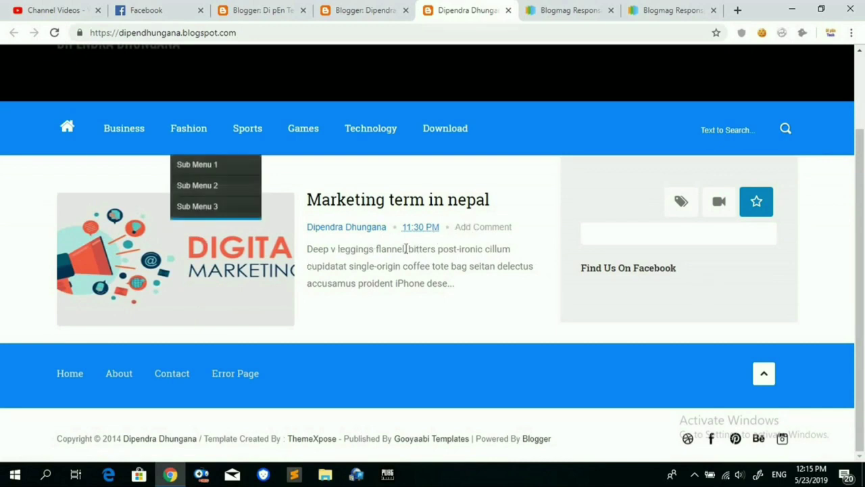
scroll(324, 245, "up", 3)
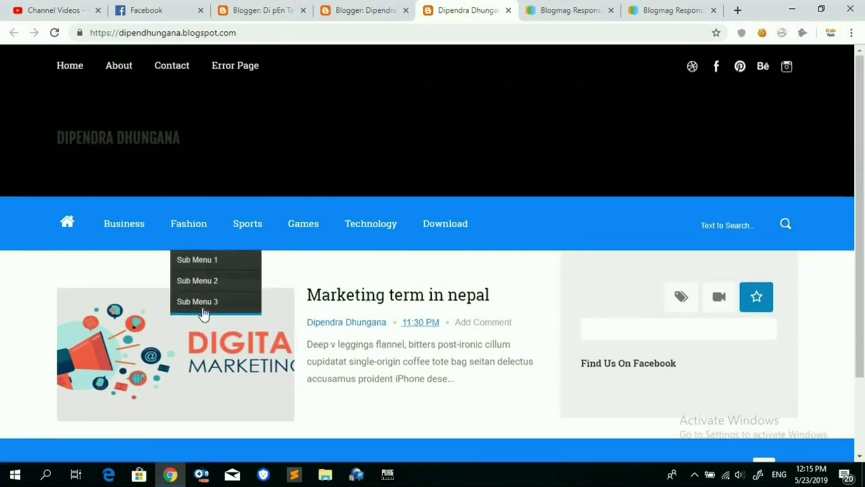
scroll(377, 332, "down", 2)
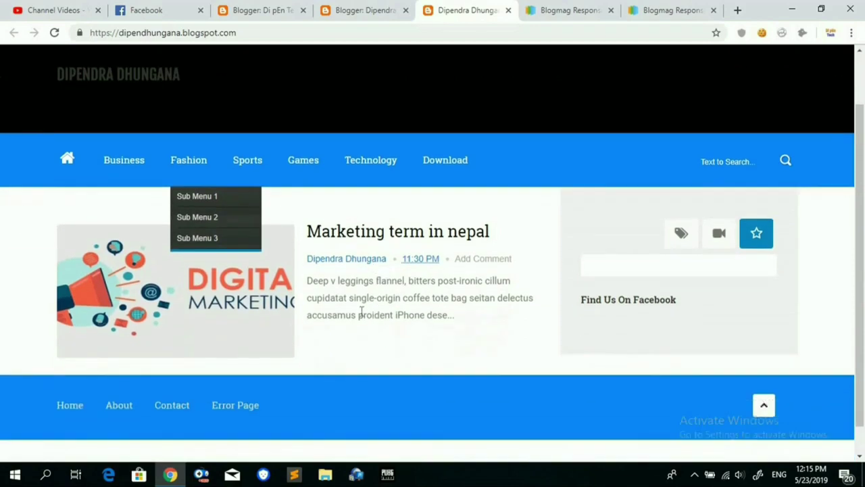
Step: Return to the Blogger dashboard, start a new post and open the image insertion dialog
left_click(371, 11)
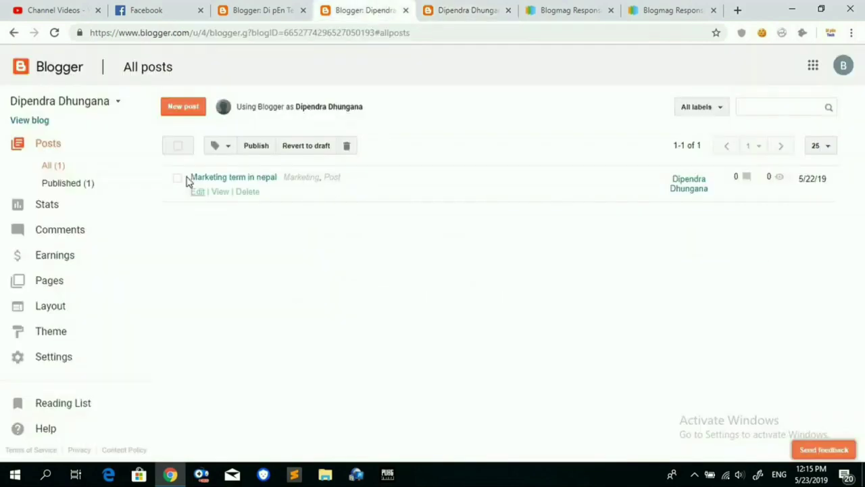
left_click(184, 108)
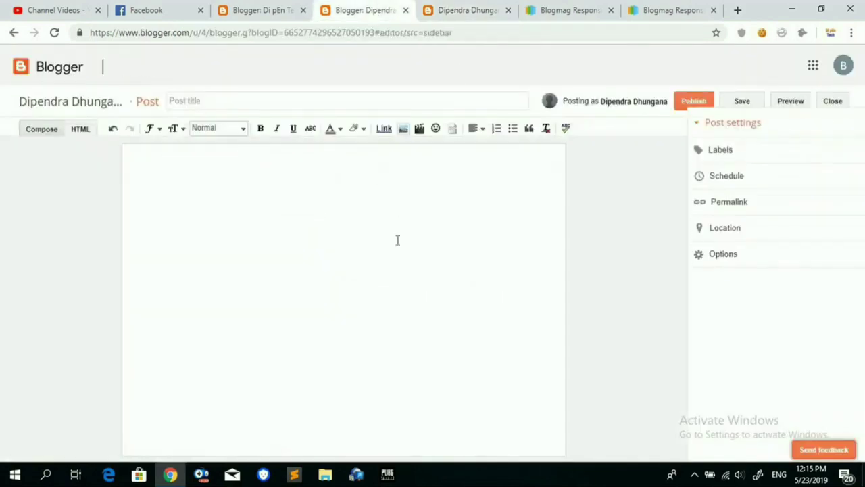
left_click(402, 129)
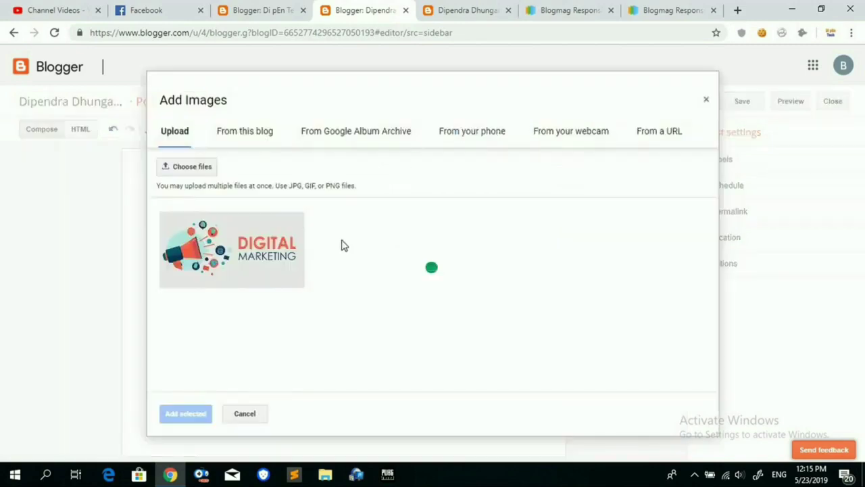
Step: Upload download (1).jpg from the Pictures folder into the post and set its display size to X-Large
left_click(207, 170)
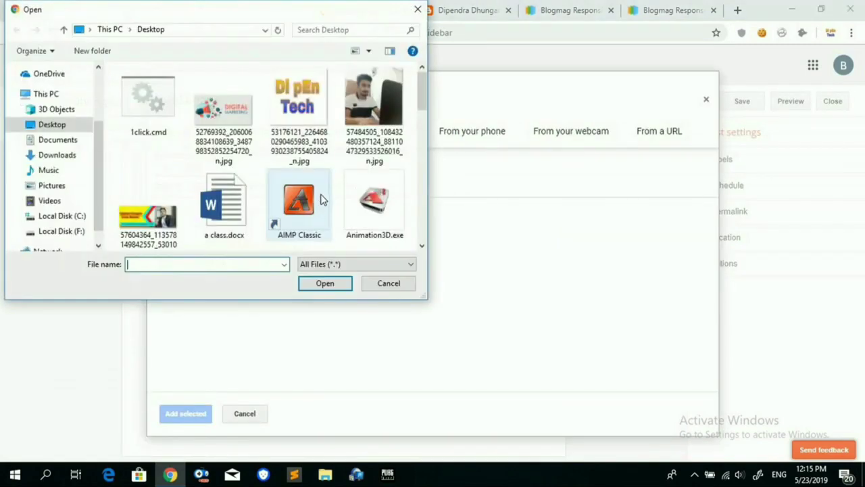
scroll(271, 183, "down", 1)
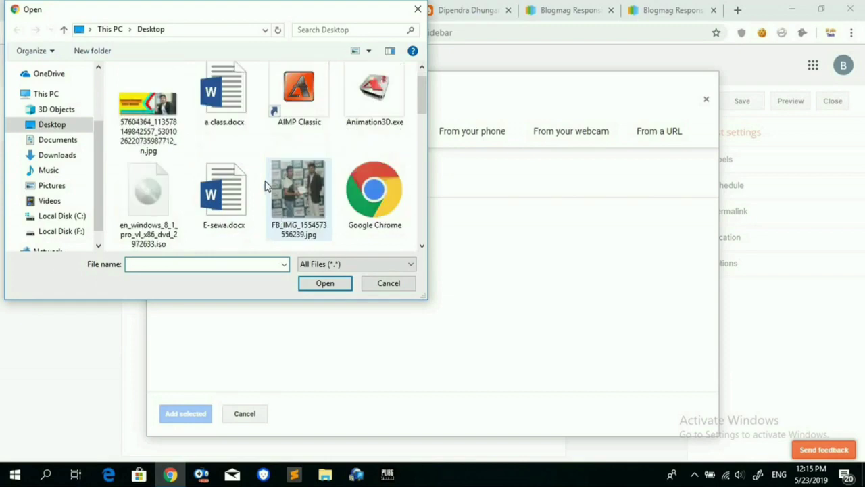
scroll(385, 196, "down", 2)
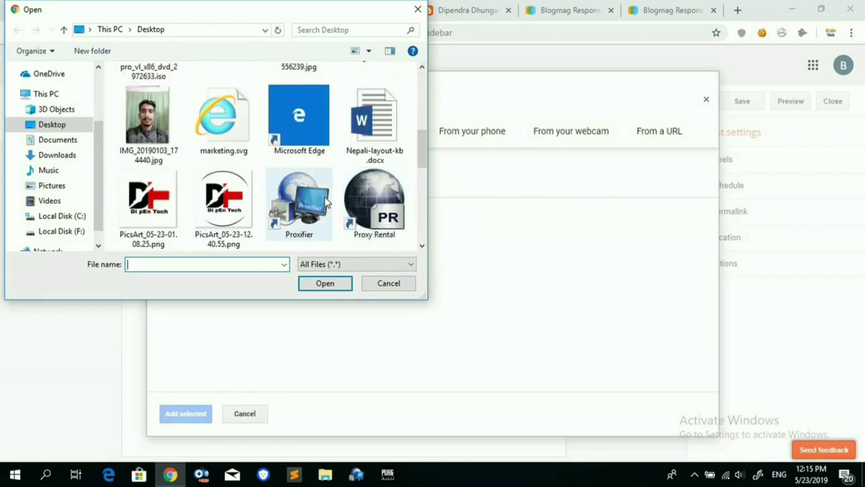
scroll(324, 202, "down", 2)
scroll(326, 197, "down", 1)
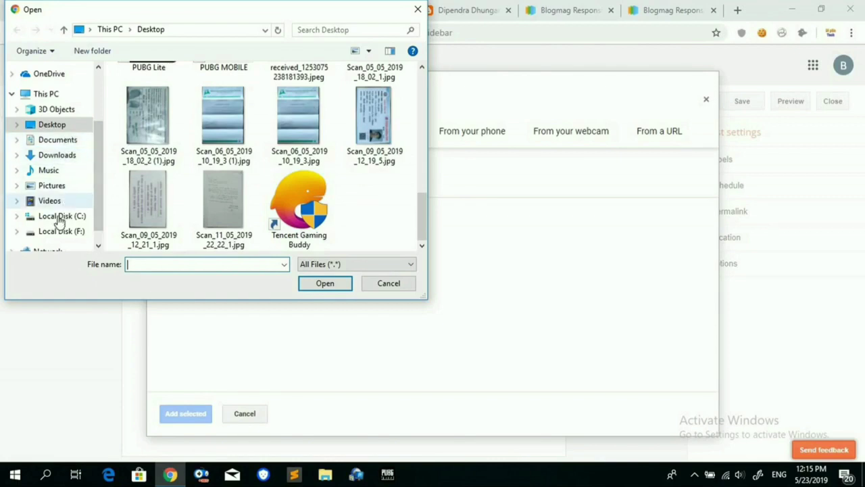
left_click(59, 186)
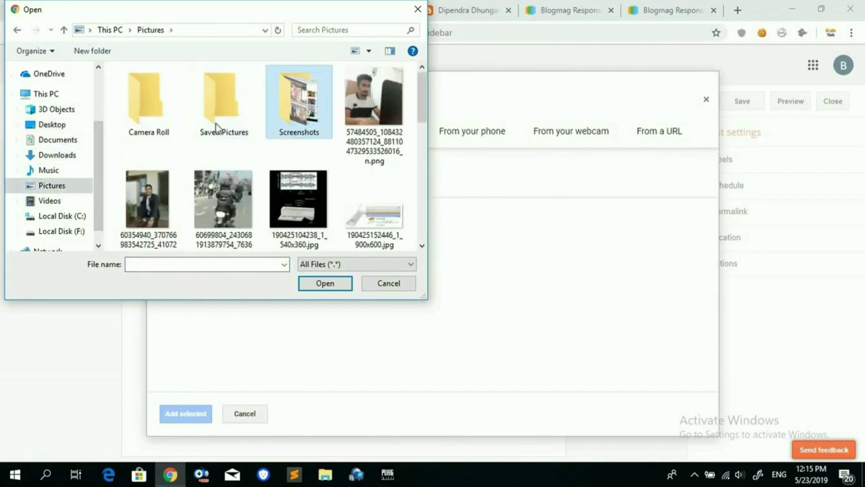
scroll(231, 186, "down", 2)
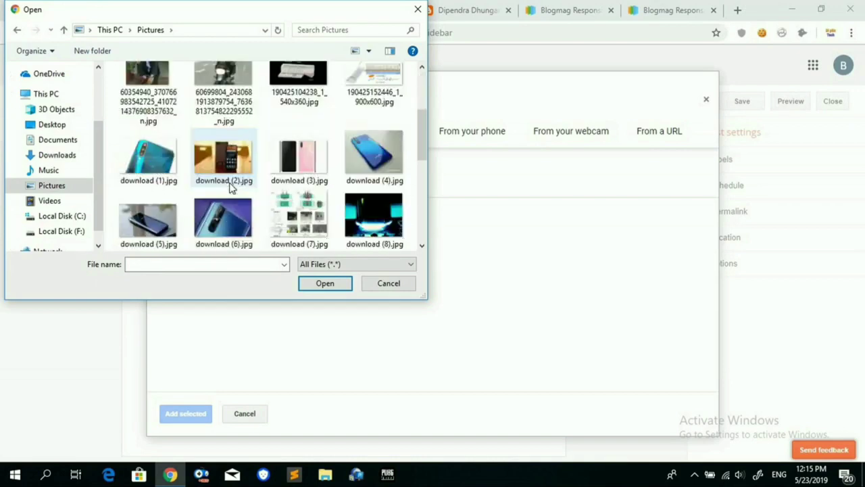
left_click(146, 172)
left_click(340, 287)
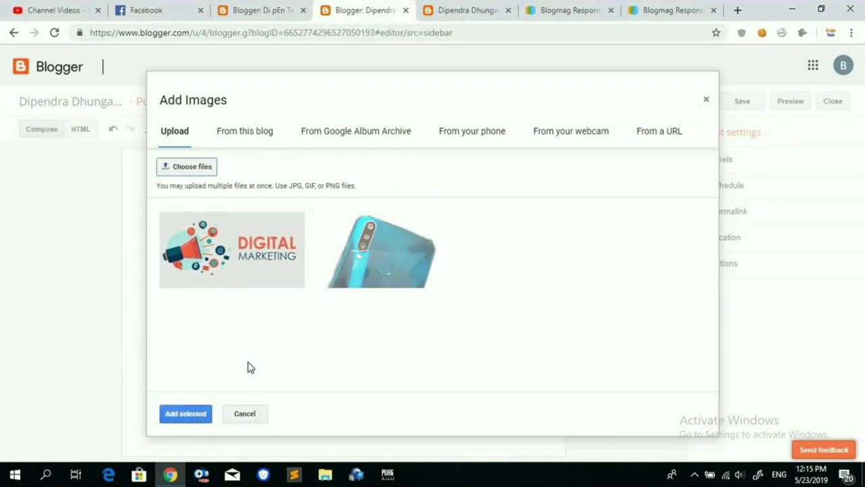
left_click(181, 413)
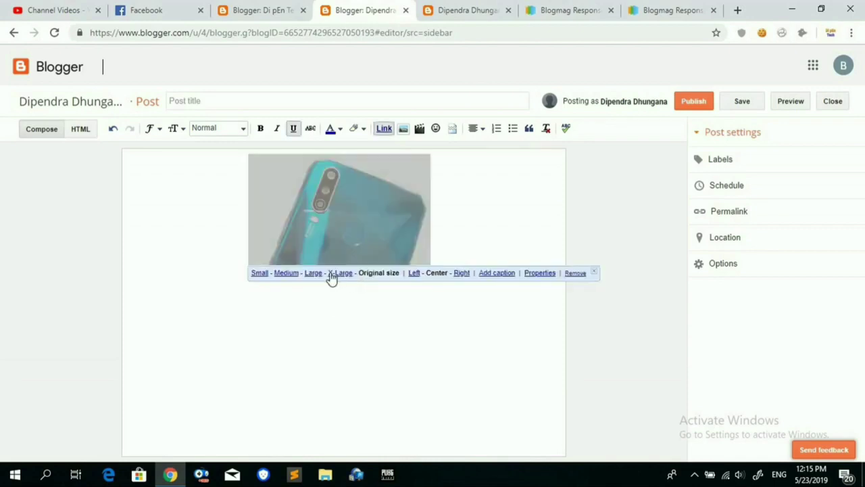
left_click(338, 274)
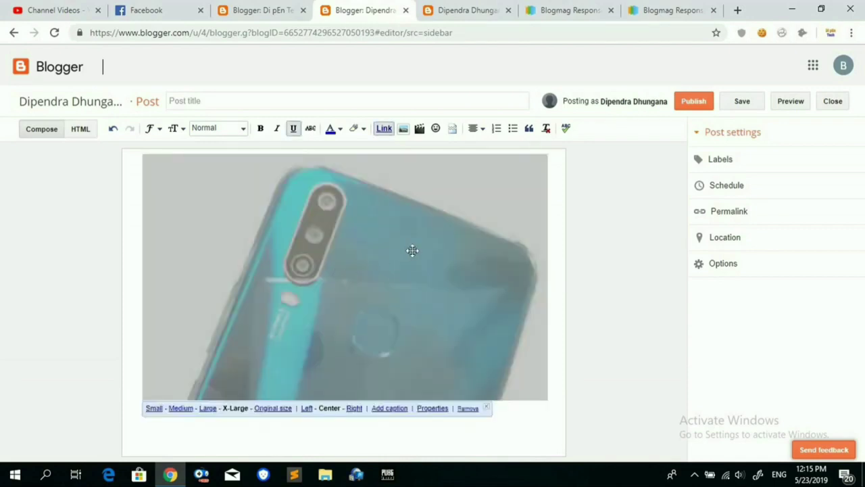
left_click(387, 427)
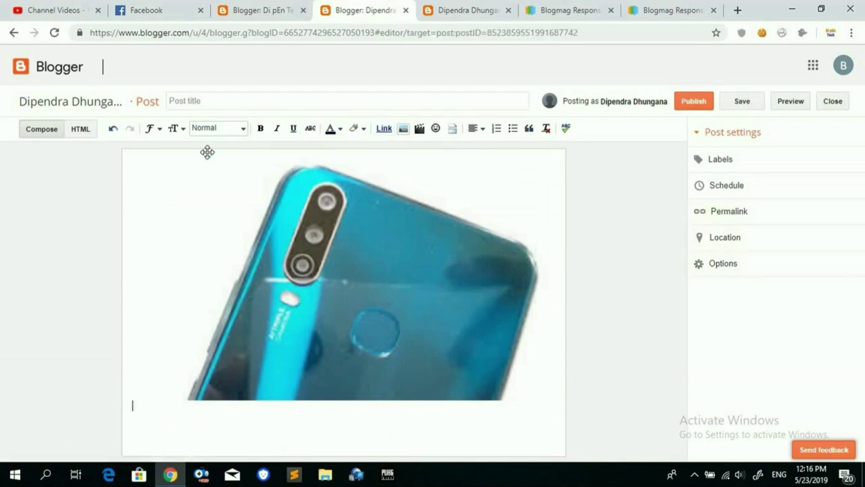
Step: Add the labels "Post" and "Mobile" to the post and title it "Mobile review"
left_click(709, 169)
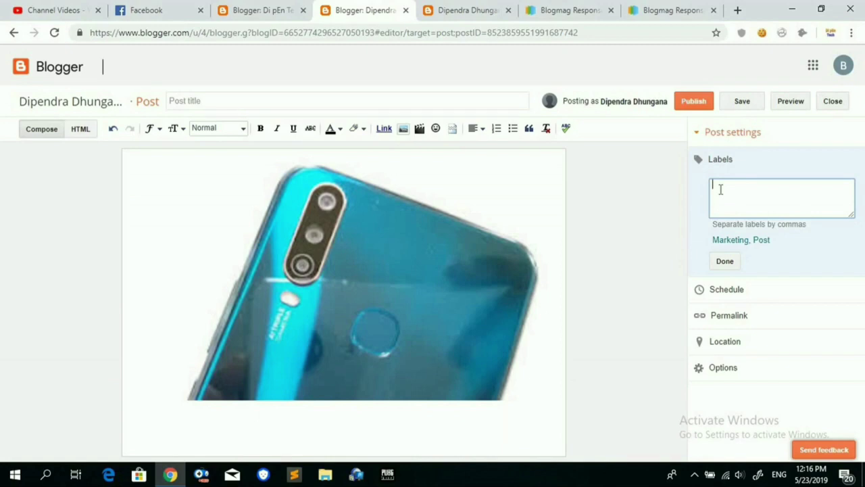
type("pos")
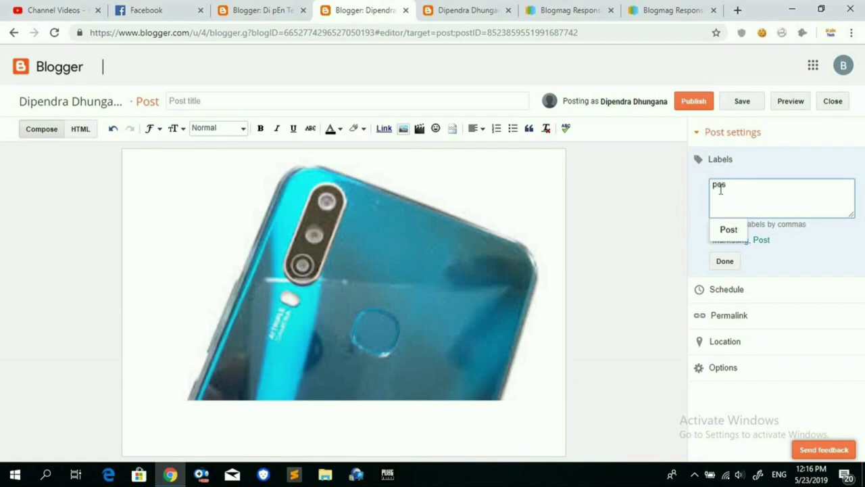
left_click(734, 235)
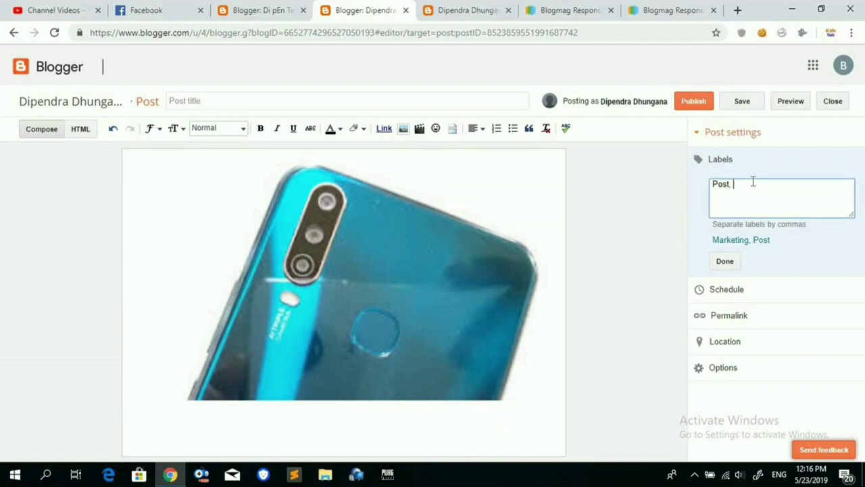
type("Mobile")
left_click(458, 103)
type("Mob")
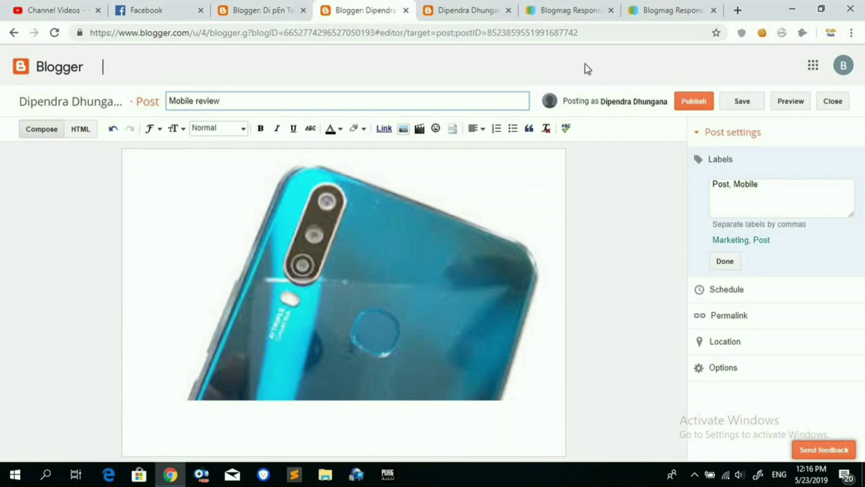
Step: Paste the copied sample text below the phone image and publish the post
left_click(359, 441)
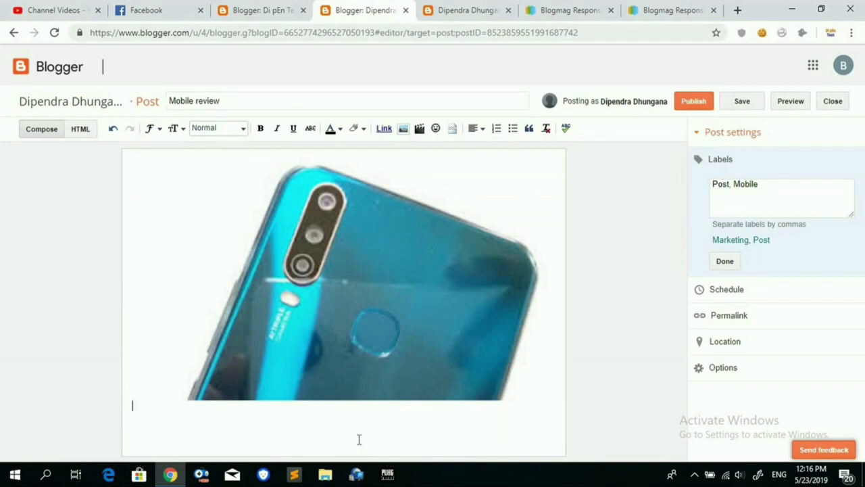
key("ctrl+v")
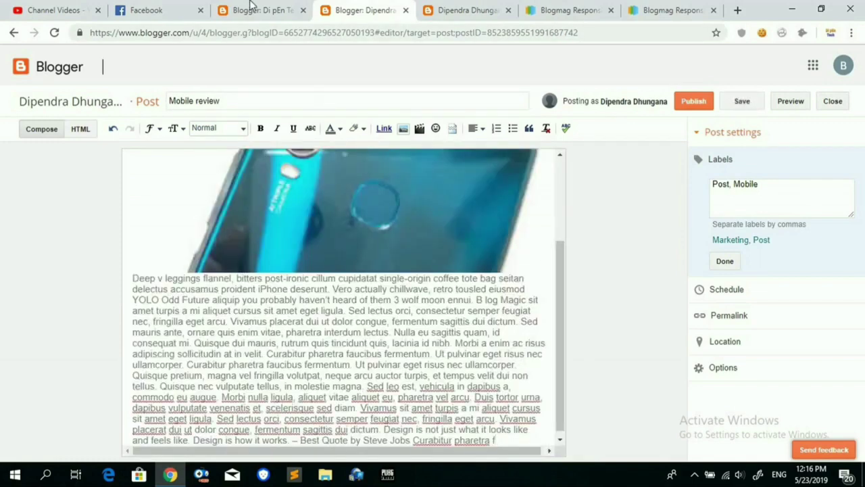
left_click(684, 104)
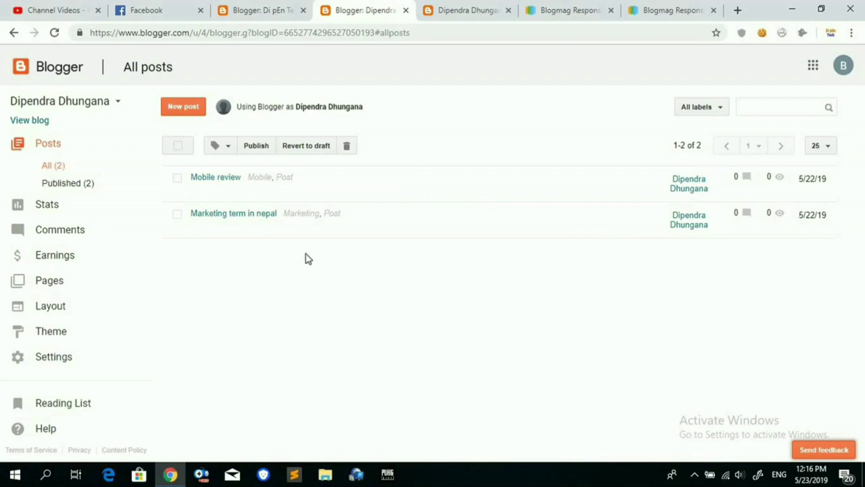
Step: Reload the live blog homepage and examine how both posts and the navigation menu are displayed
left_click(472, 11)
left_click(54, 34)
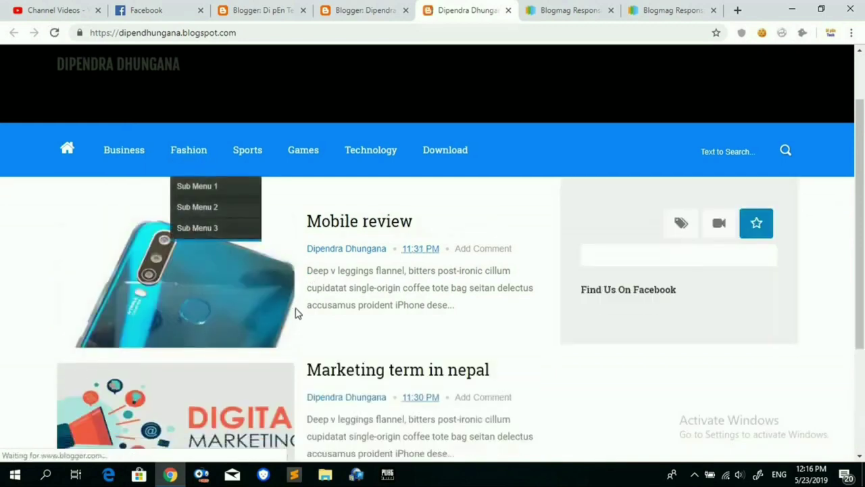
scroll(328, 290, "down", 3)
scroll(332, 274, "up", 2)
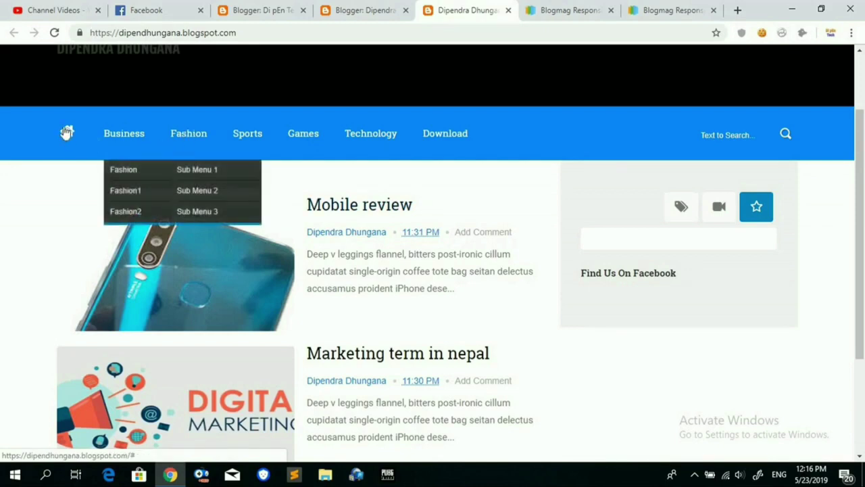
scroll(173, 101, "down", 2)
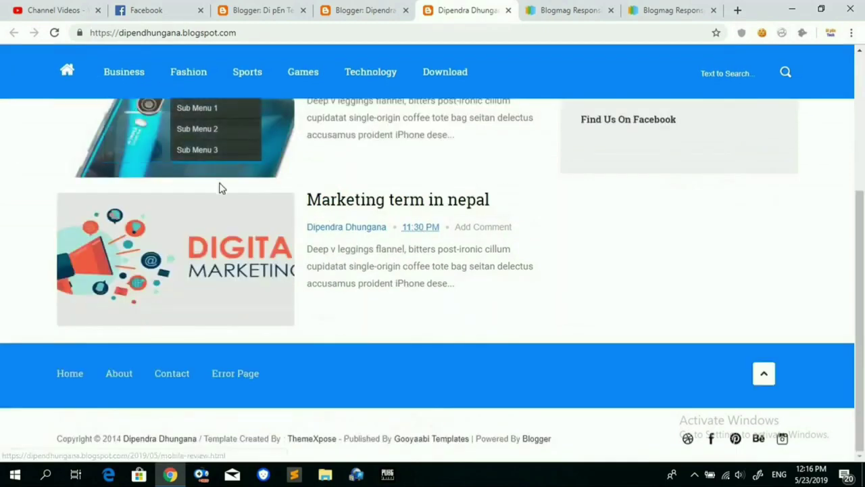
scroll(91, 135, "up", 2)
left_click(54, 33)
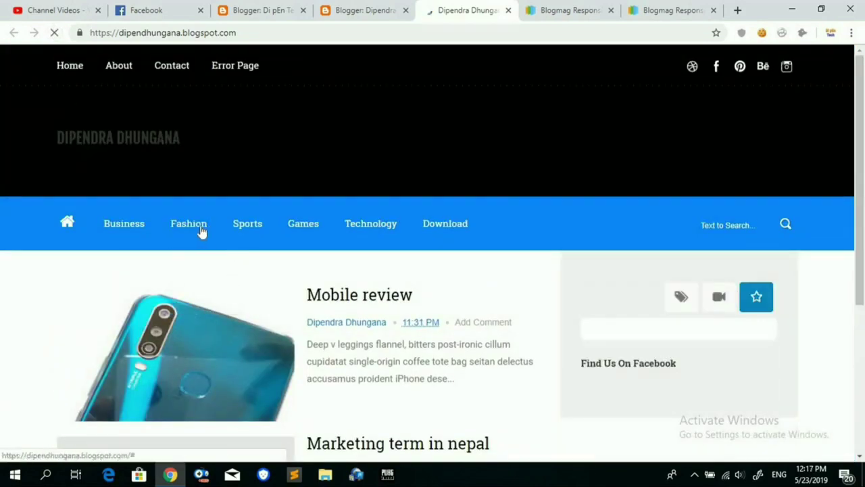
mouse_move(125, 230)
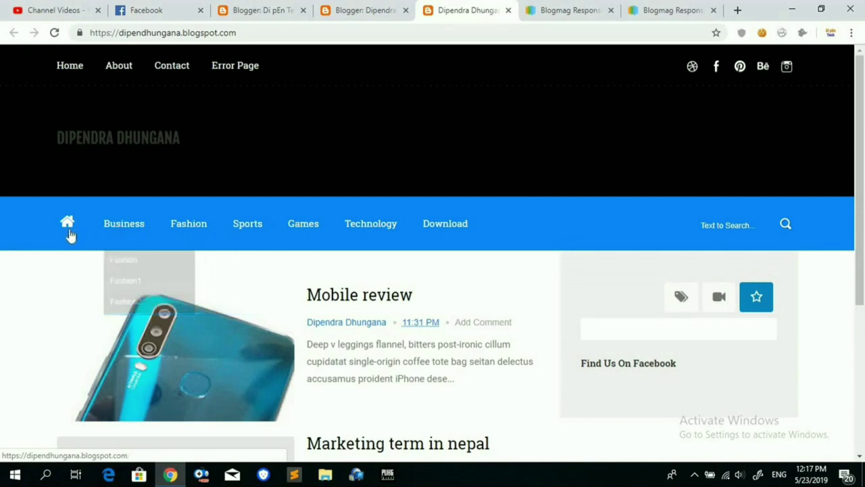
Step: Return to the Blogger dashboard and open the blog's Layout page to review its gadget sections
left_click(356, 12)
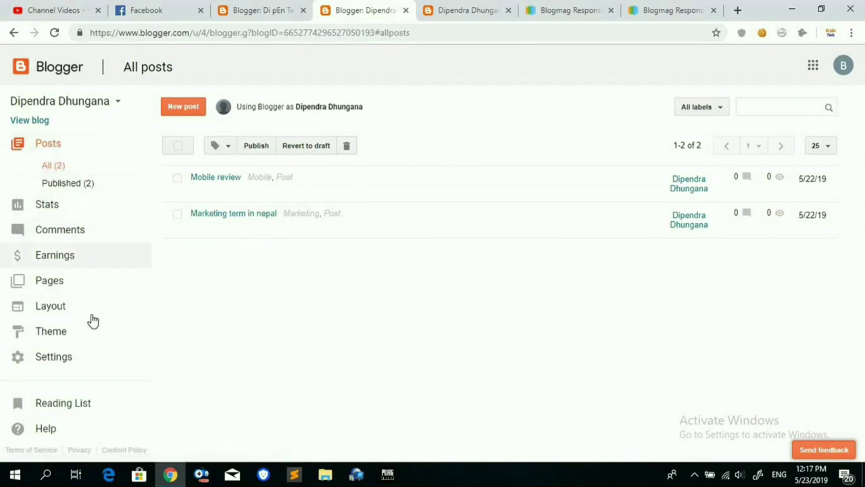
left_click(72, 313)
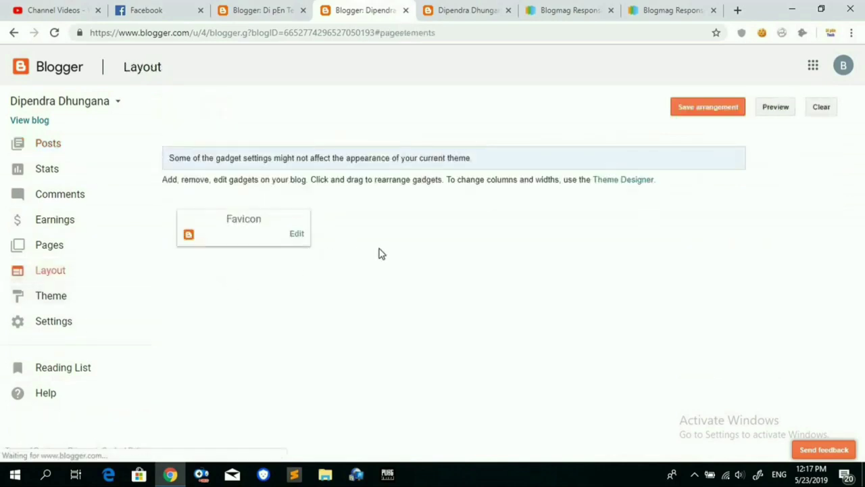
scroll(453, 281, "down", 2)
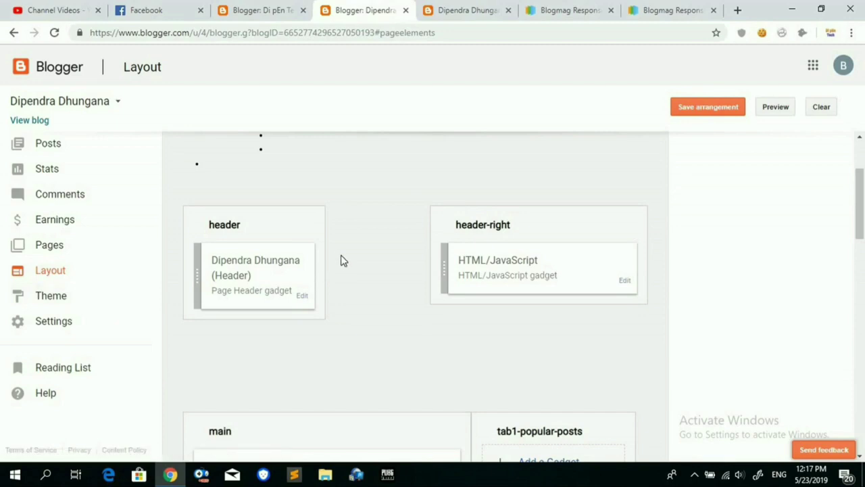
scroll(342, 259, "up", 2)
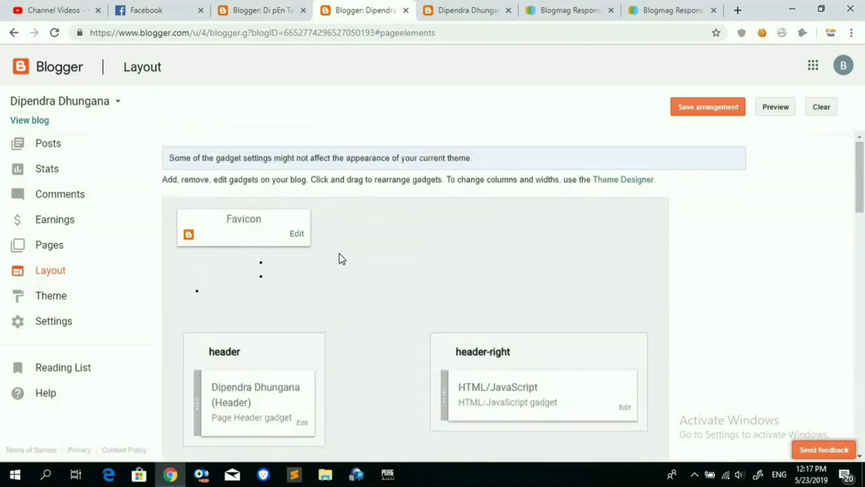
Step: Open the favicon settings and choose PicsArt_05-23-01.08.25.png from the Desktop folder as the custom favicon
left_click(295, 236)
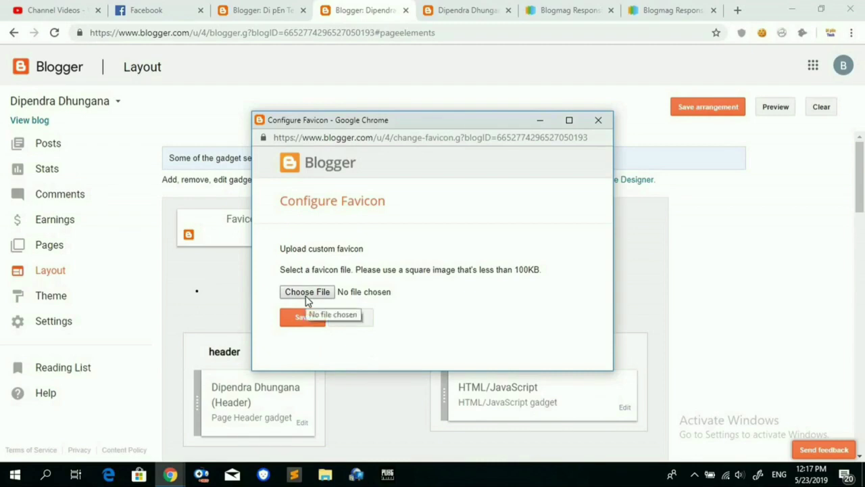
left_click(307, 298)
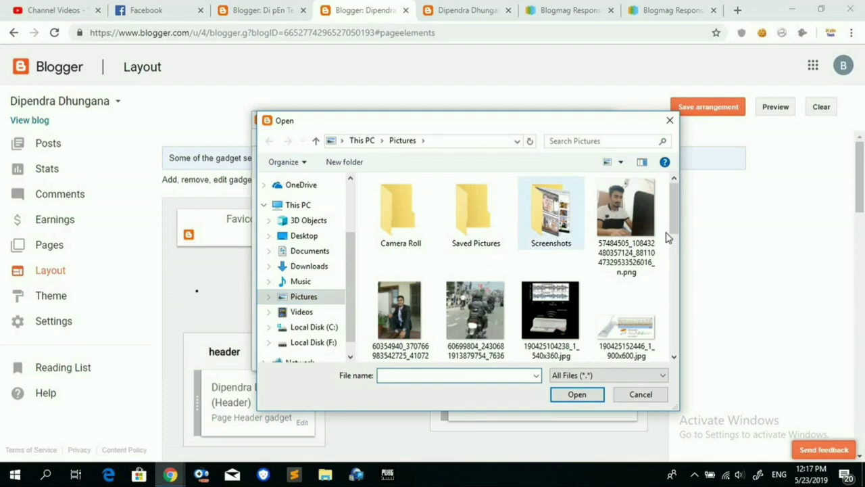
left_click_drag(672, 200, 676, 331)
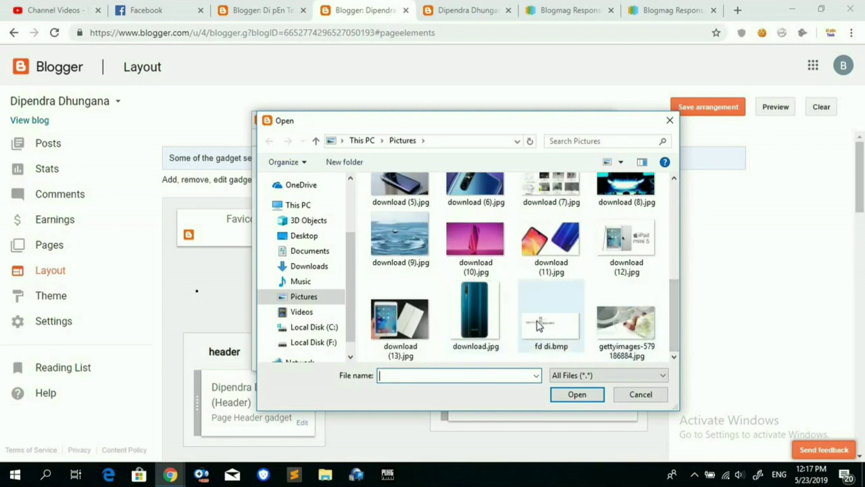
left_click(310, 236)
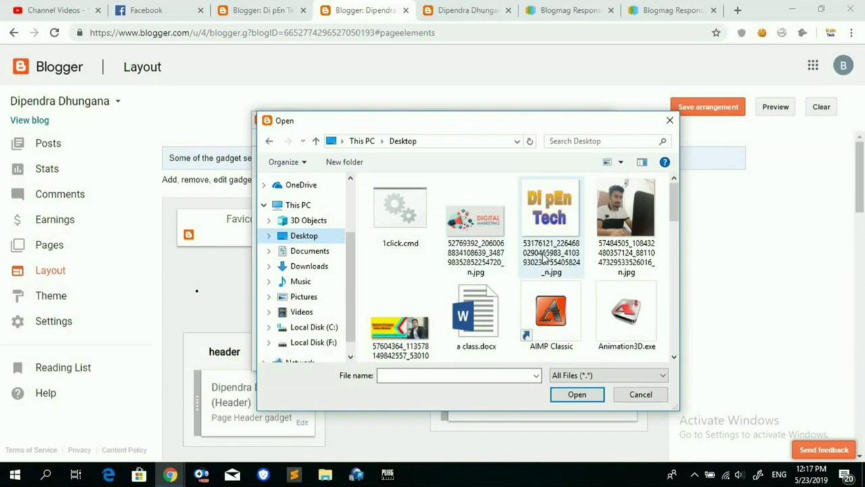
scroll(517, 291, "down", 2)
scroll(541, 277, "down", 4)
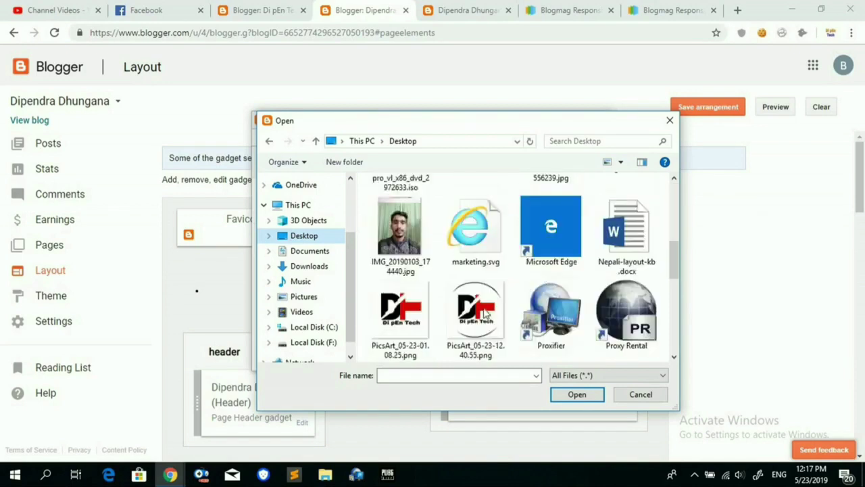
left_click(419, 321)
left_click(577, 394)
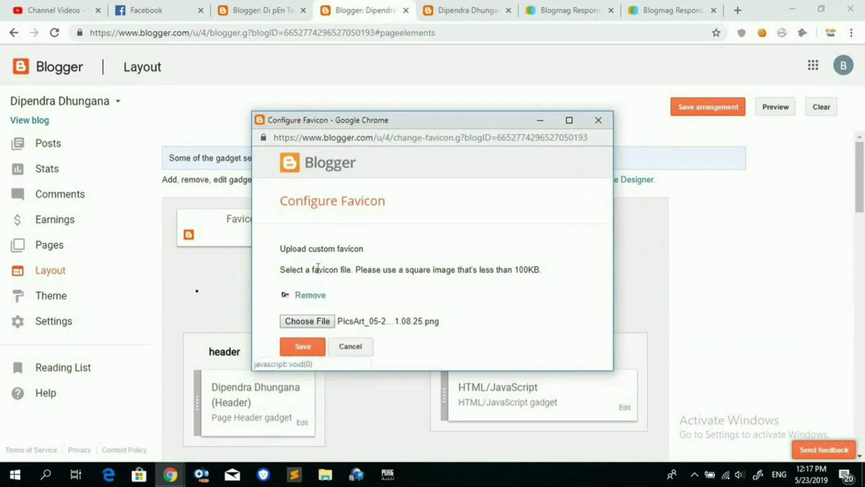
Step: Save the custom favicon, reload the Layout page and save the layout arrangement
left_click(302, 347)
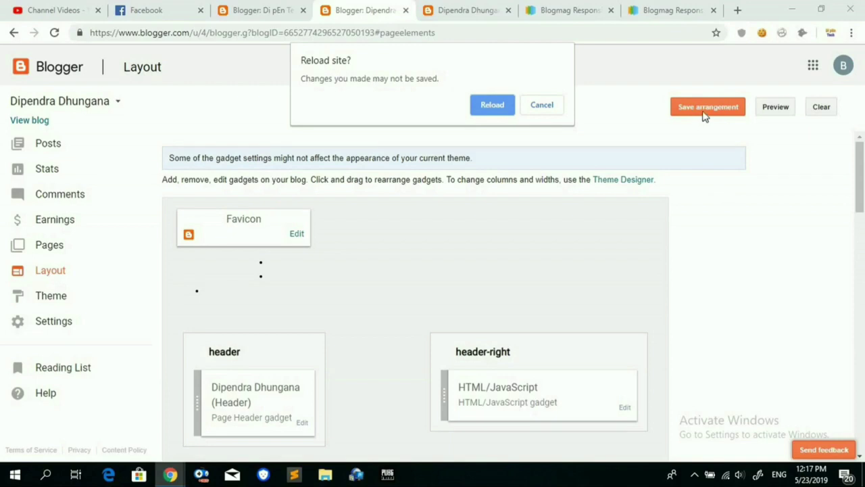
left_click(477, 110)
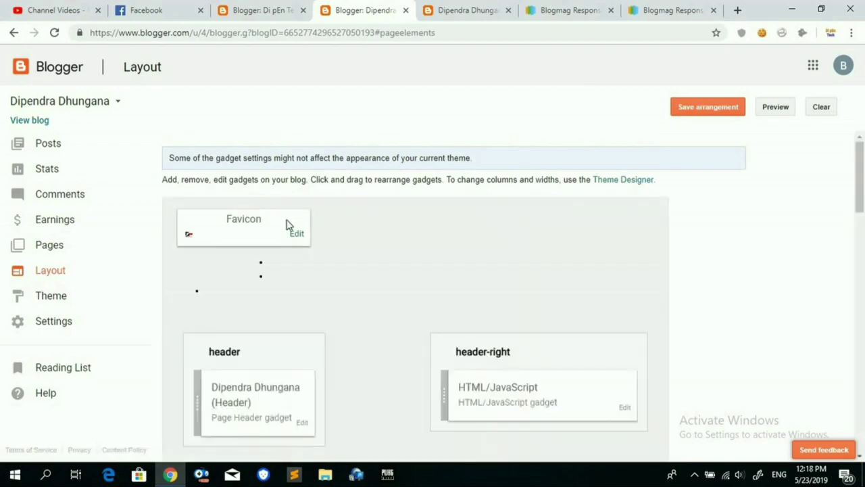
left_click(297, 235)
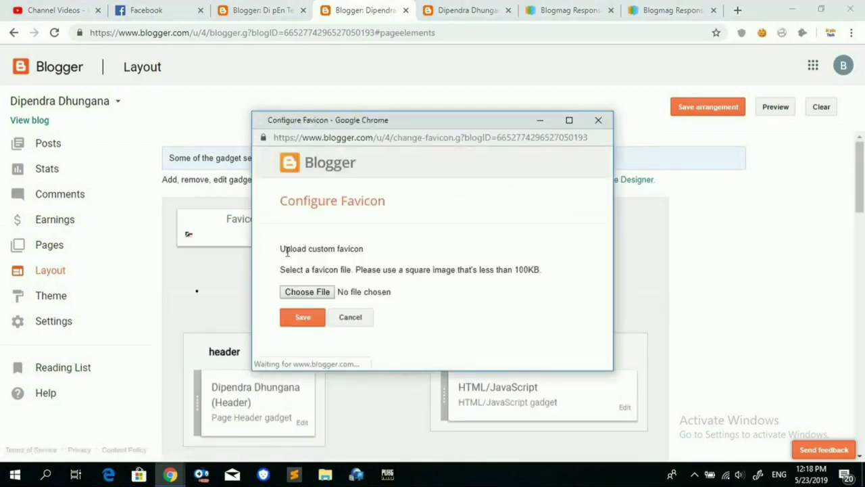
left_click(710, 112)
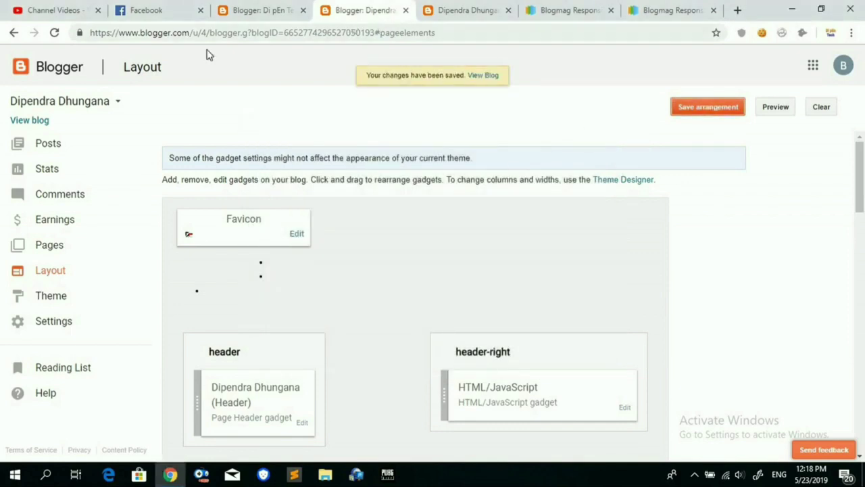
Step: Reload the live blog to check its browser tab favicon, and return to the Layout page
left_click(440, 12)
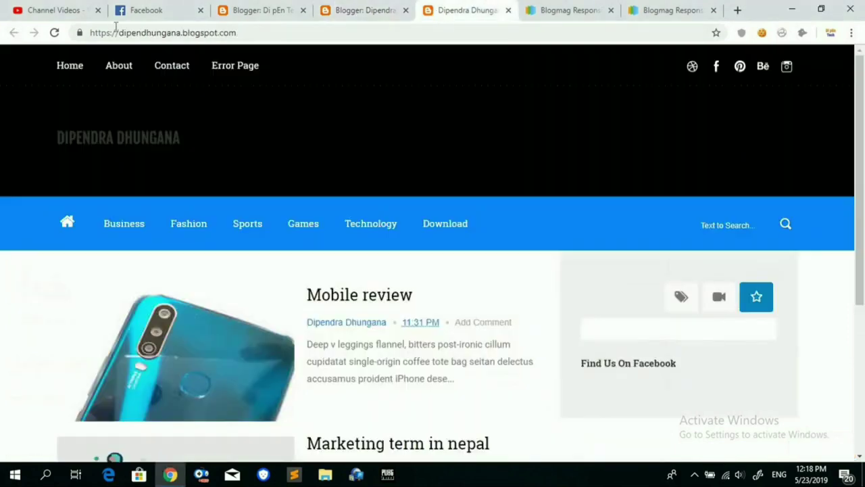
left_click(54, 33)
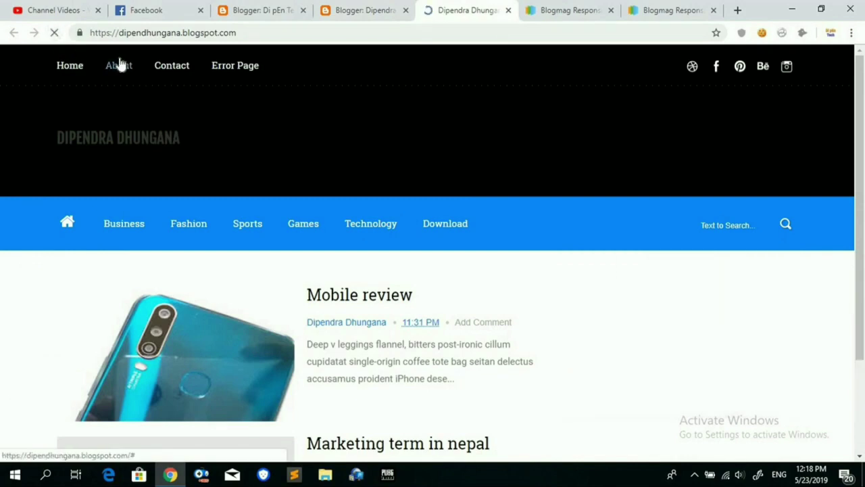
left_click(356, 14)
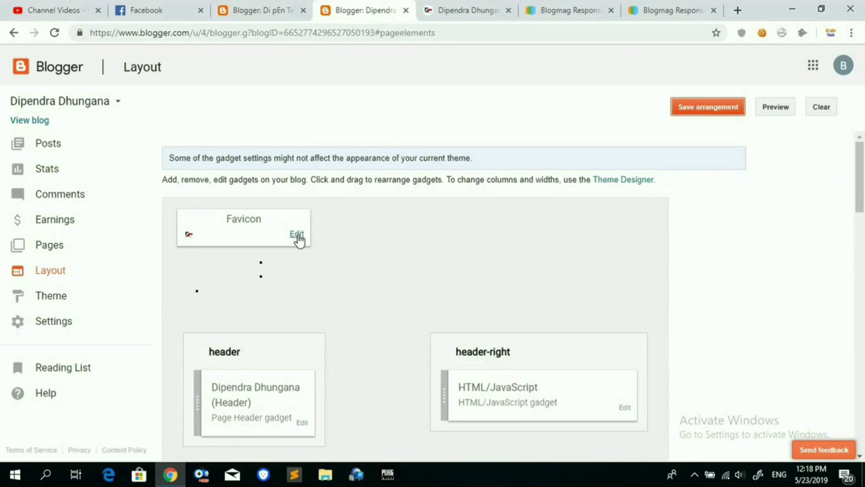
Step: Review the favicon settings, close them without changes and save the layout arrangement again
left_click(297, 235)
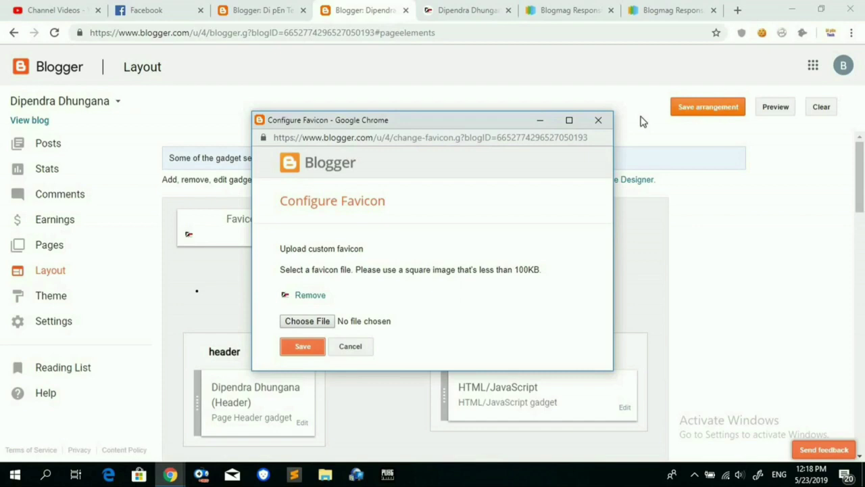
left_click(598, 120)
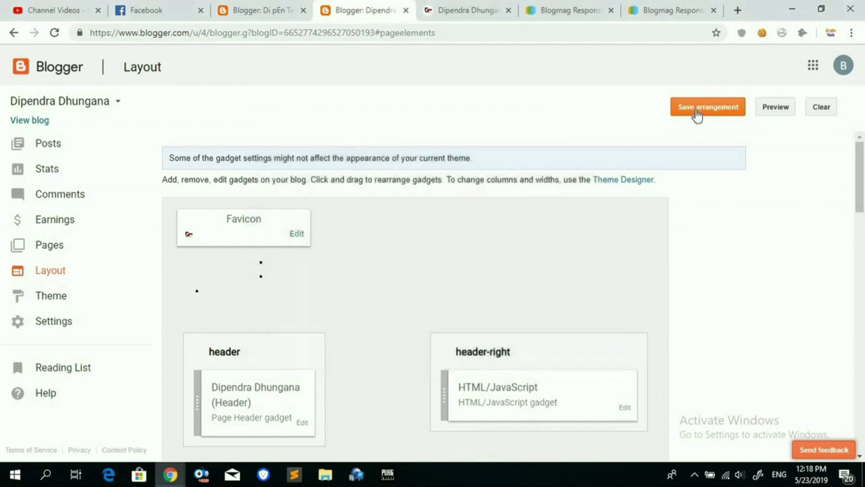
left_click(696, 114)
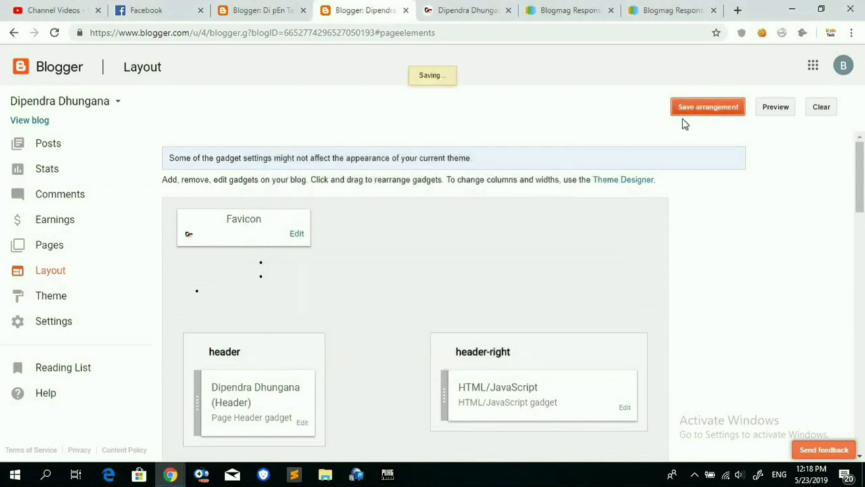
Step: Refresh the live blog once more to recheck the favicon, and go back to the layout editor
left_click(451, 13)
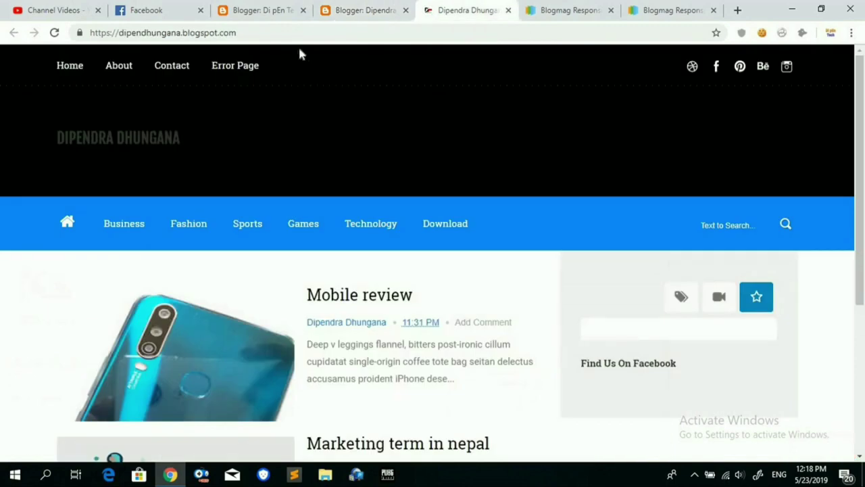
left_click(54, 34)
left_click(327, 14)
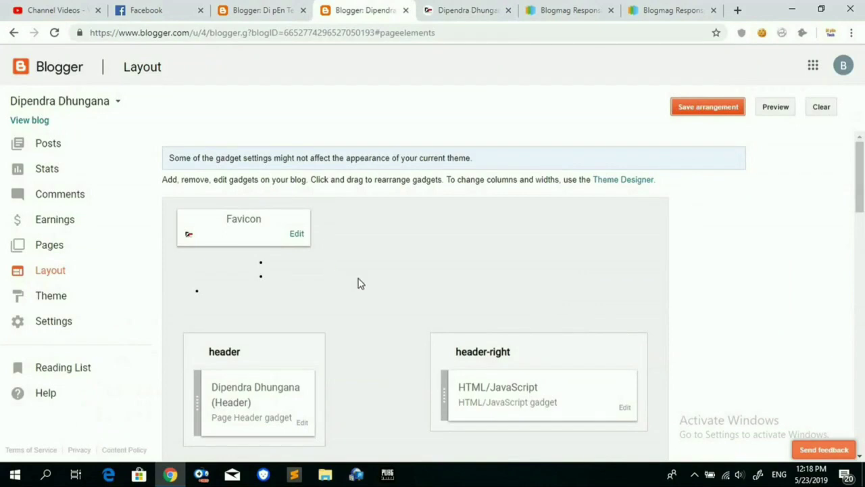
Step: Open and close the page header gadget's settings, and look over the header, header-right, main and popular-posts sections
scroll(337, 277, "down", 2)
left_click(301, 297)
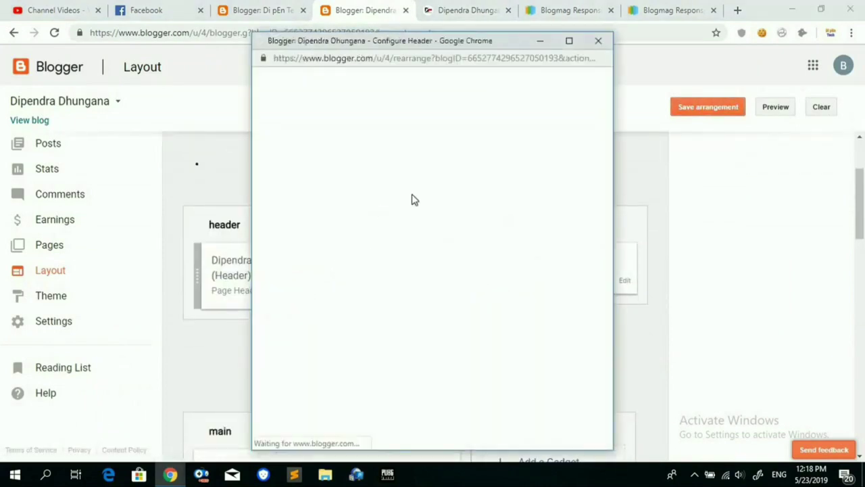
left_click(599, 45)
scroll(546, 250, "down", 3)
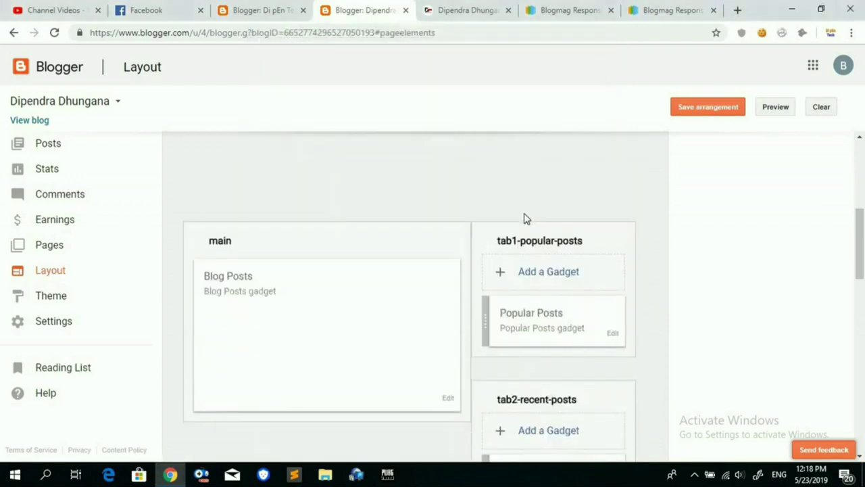
scroll(526, 218, "up", 3)
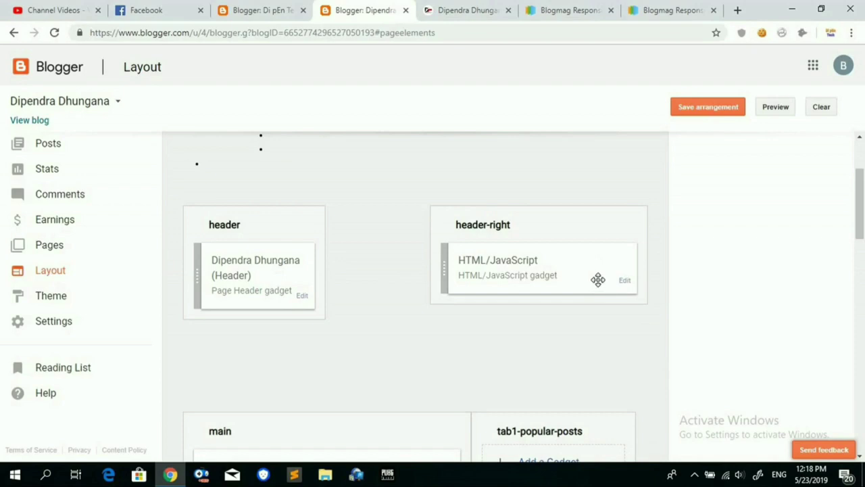
scroll(460, 331, "down", 1)
scroll(376, 324, "down", 4)
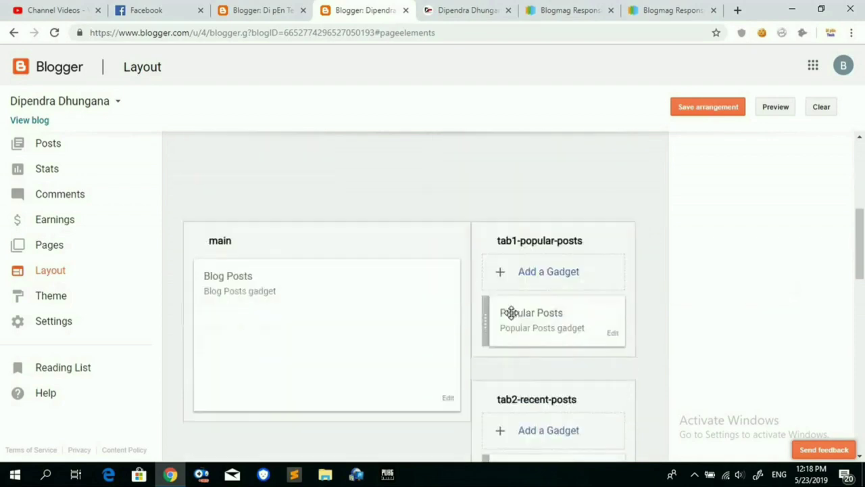